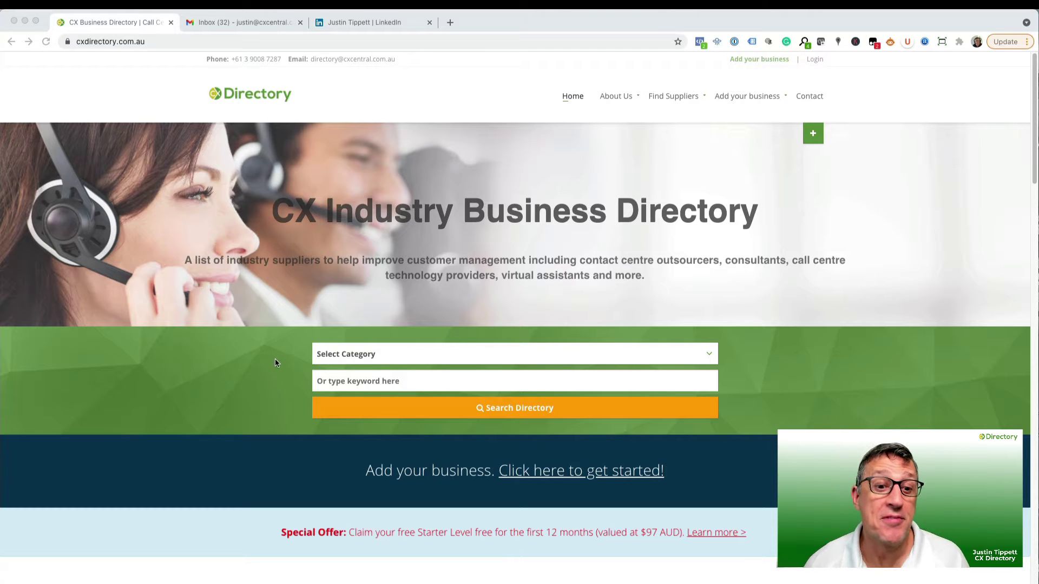
Search the directory by the keyword 'test company' to list the Test Company entry.
click(396, 359)
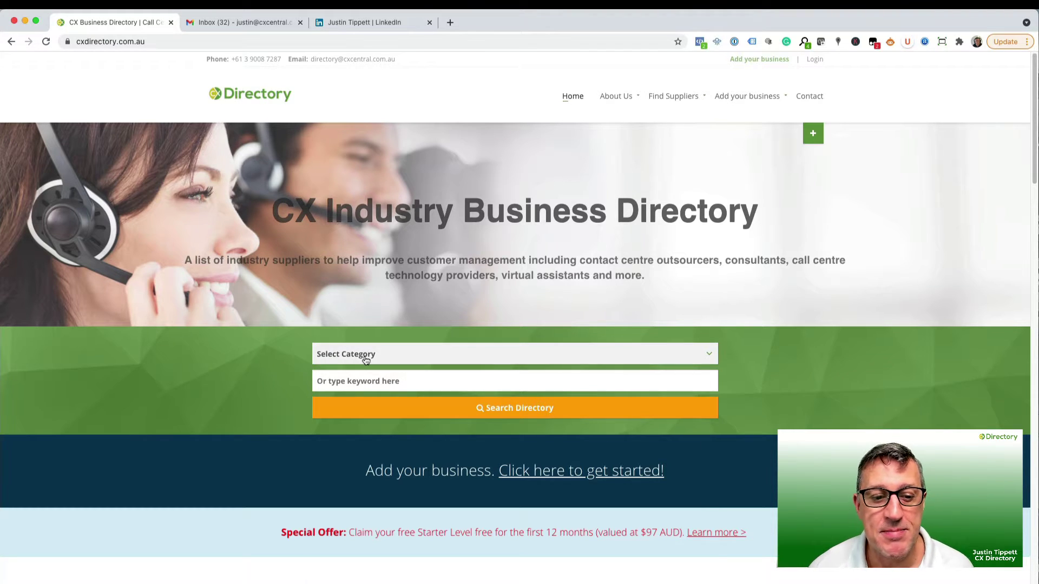
click(366, 359)
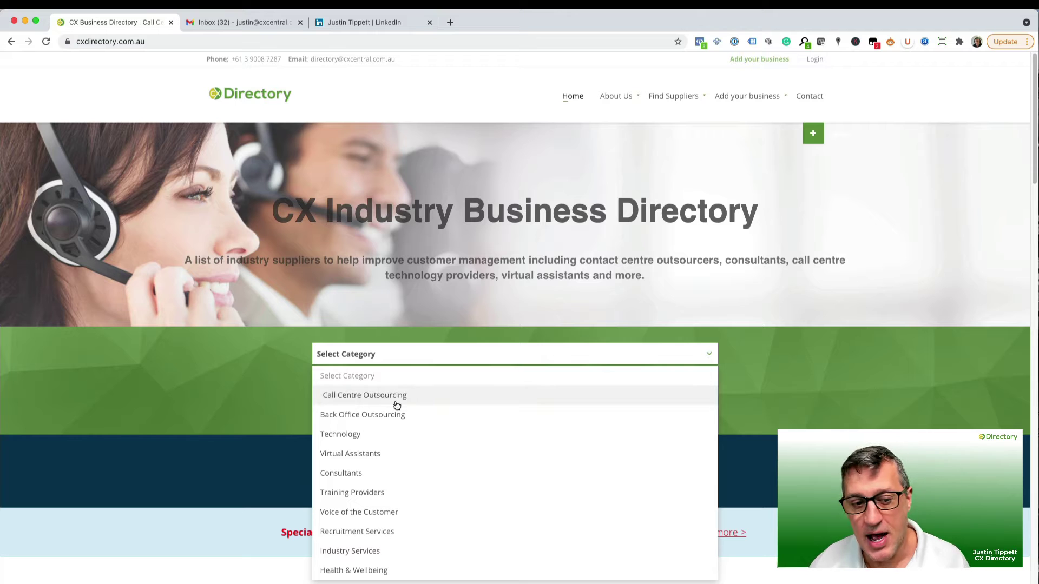
click(381, 357)
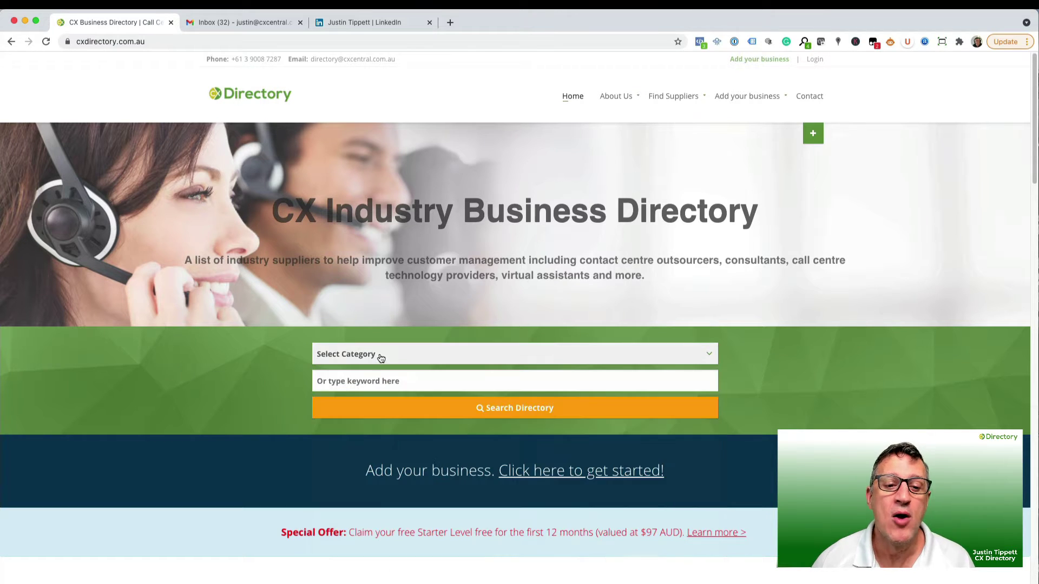
click(366, 381)
text(tes)
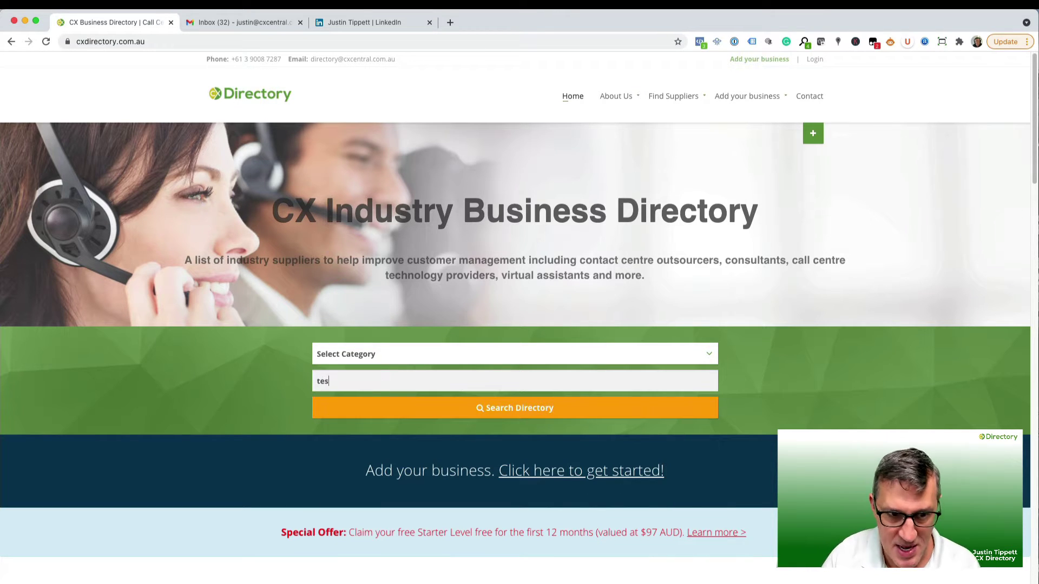
text(t company)
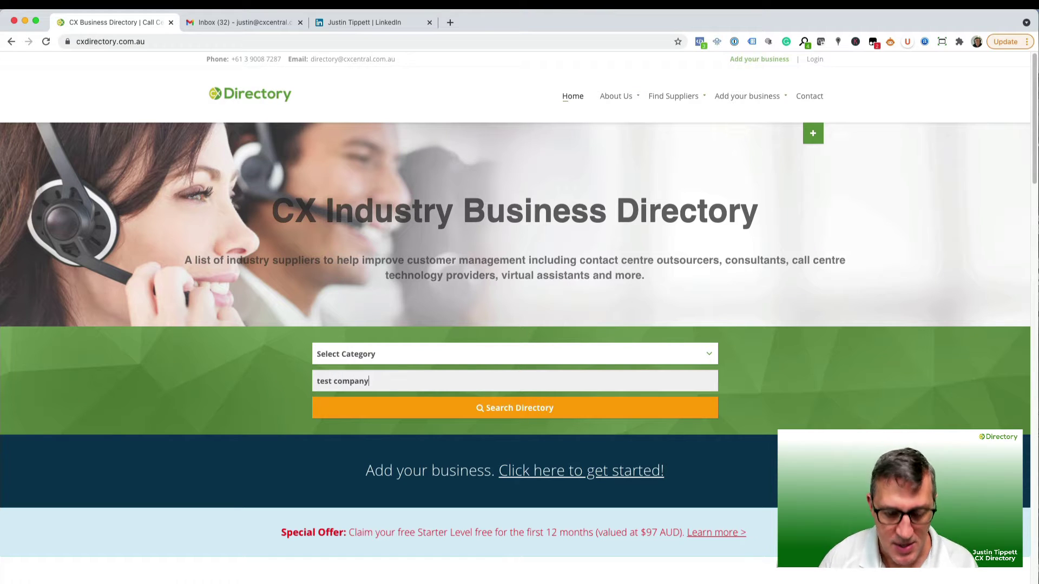
click(506, 408)
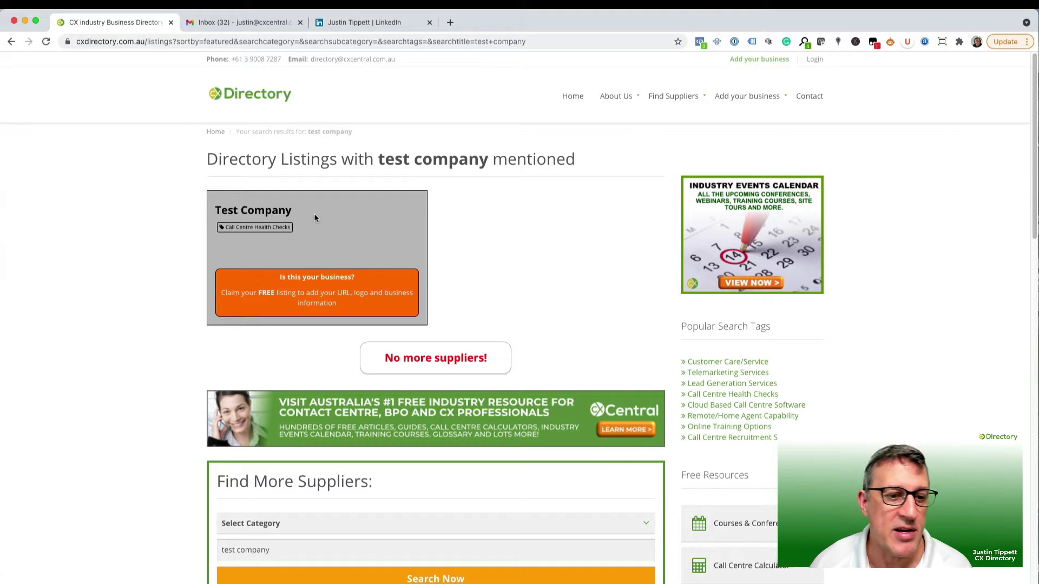
Start the claim for Test Company and enter the owner's first and last name.
click(317, 295)
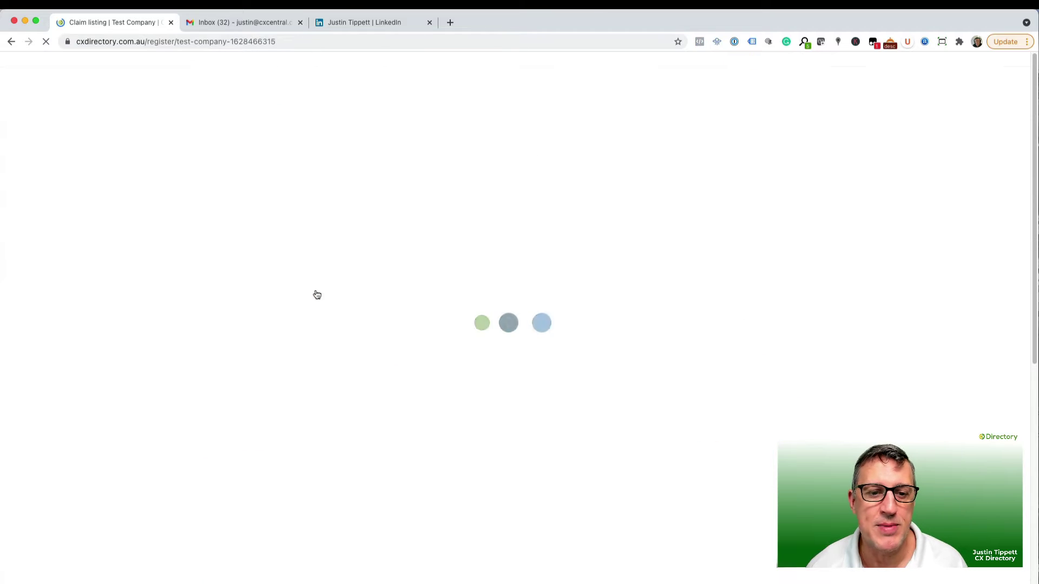
scroll(468, 364, down, 3)
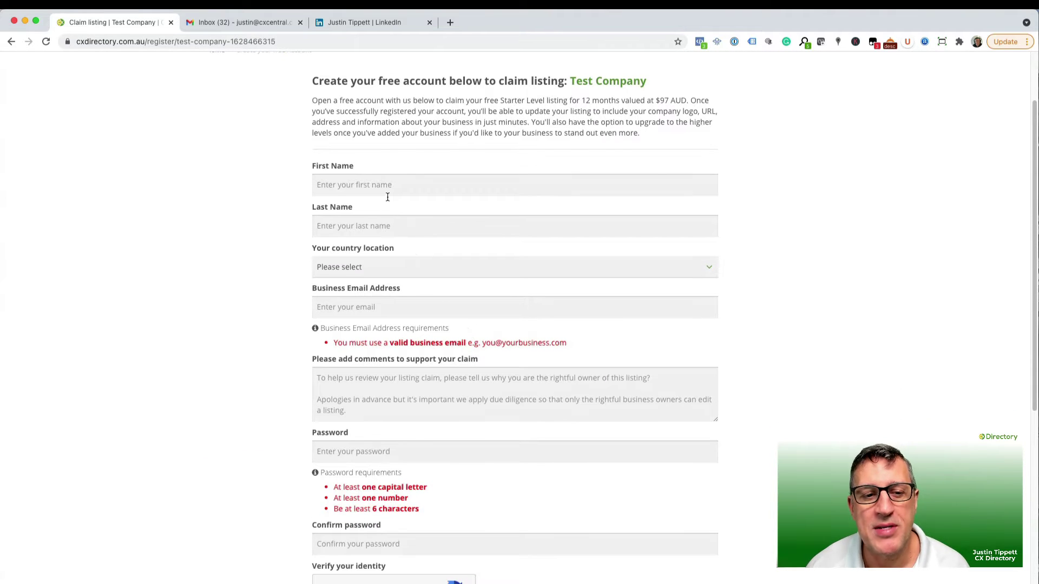
click(386, 191)
key(Tab)
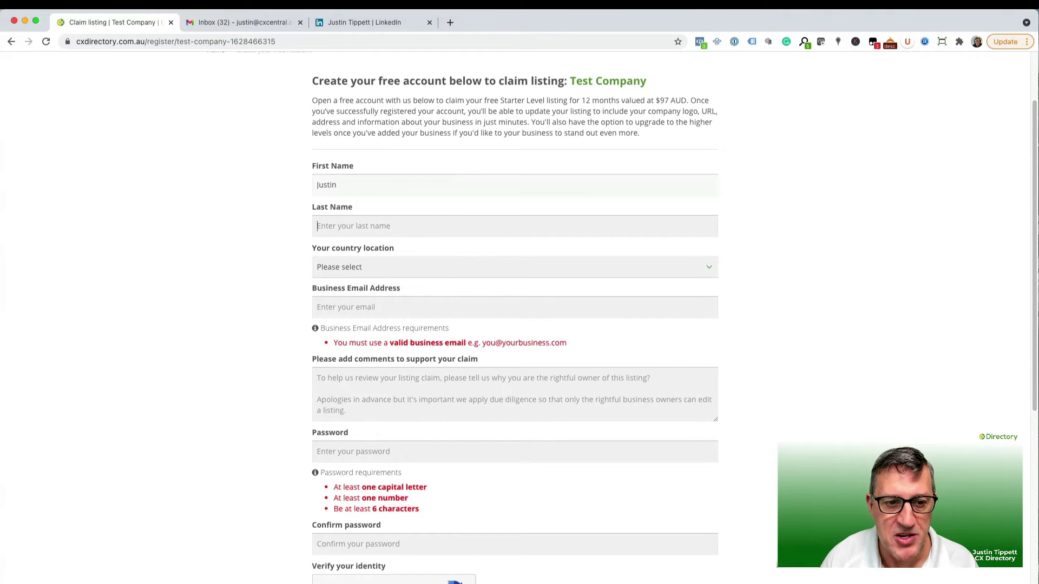
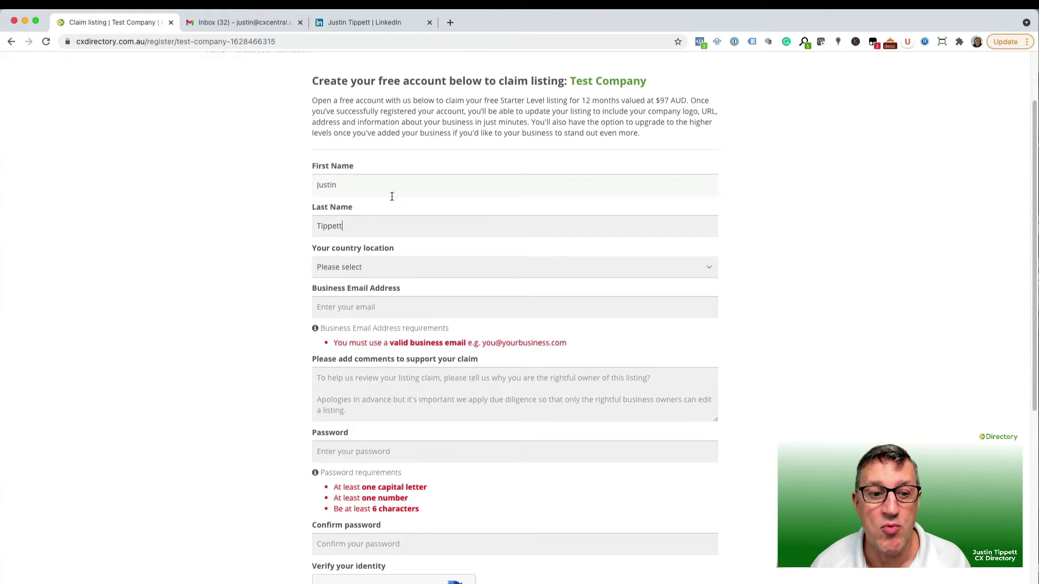
Set the country to Australia and fill in the business e-mail address.
click(384, 267)
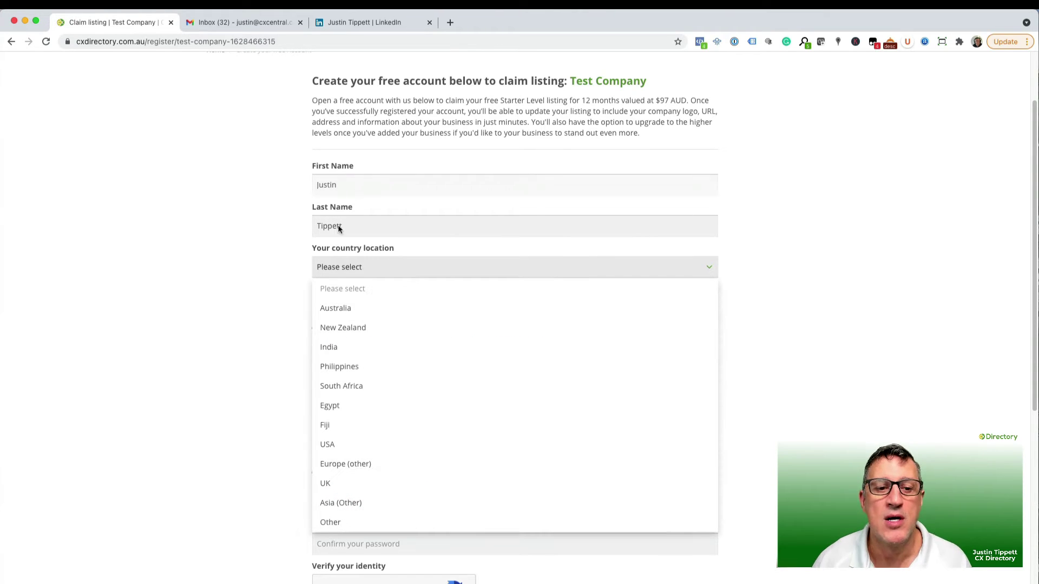
click(344, 308)
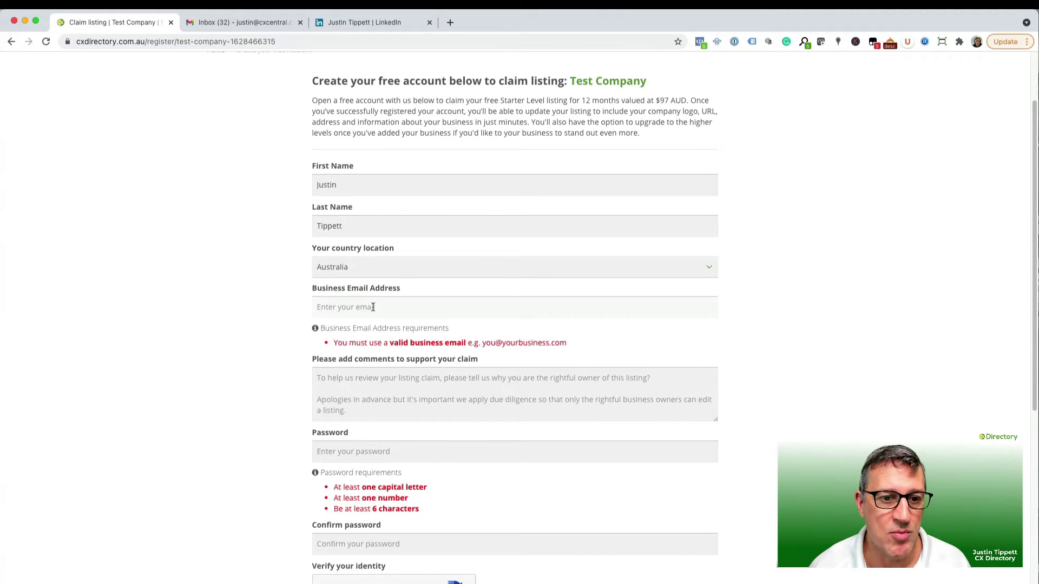
click(350, 307)
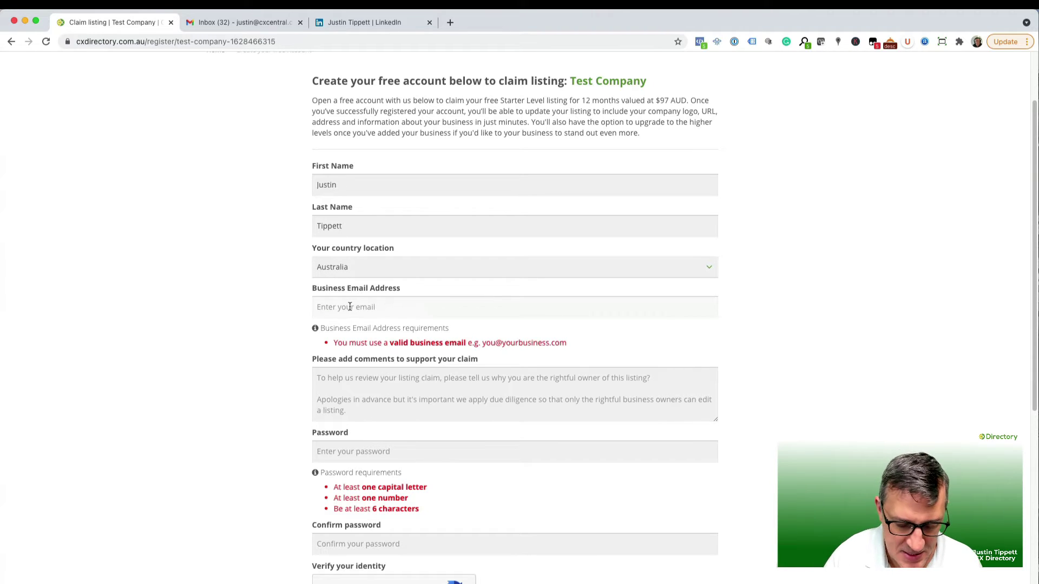
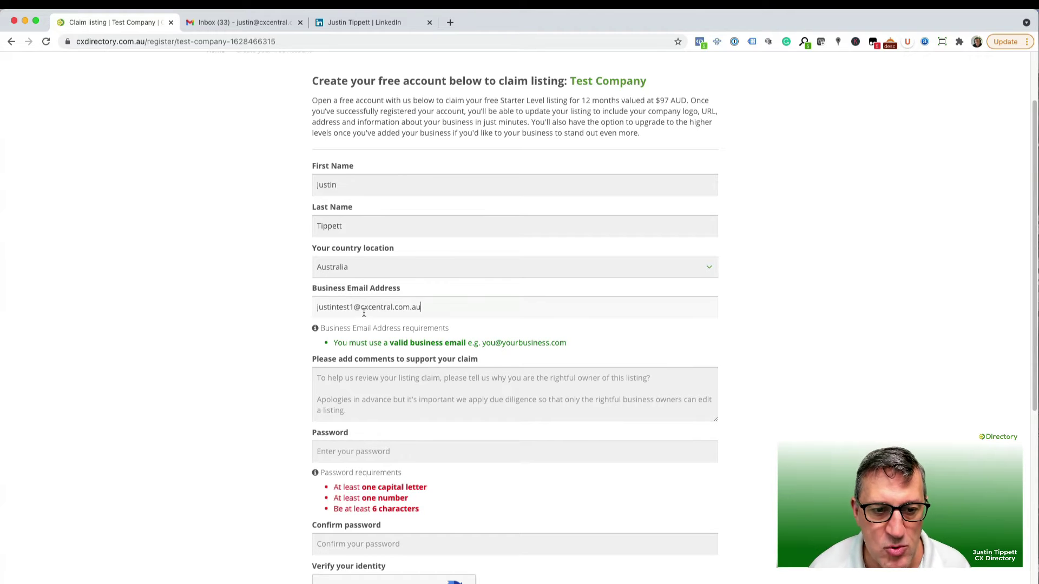
drag(360, 307, 440, 306)
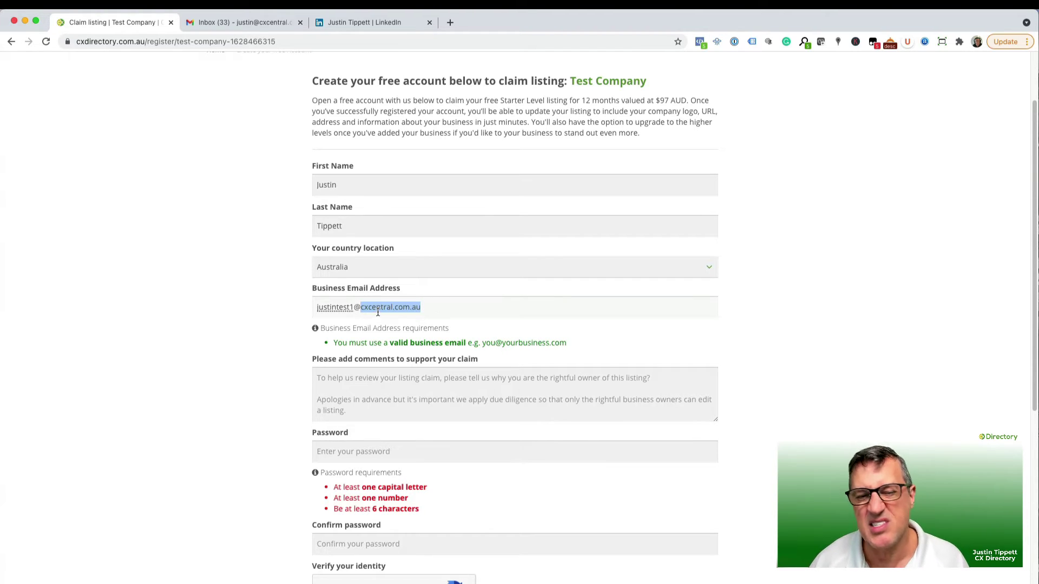
click(432, 308)
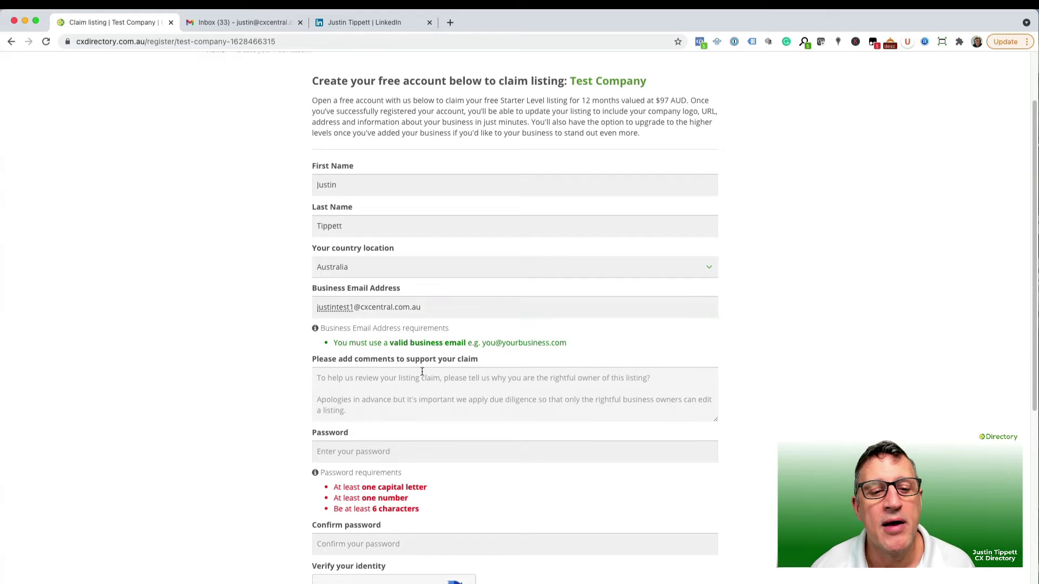
Write the comment 'This is my business' and copy the LinkedIn profile link.
click(415, 389)
text(T)
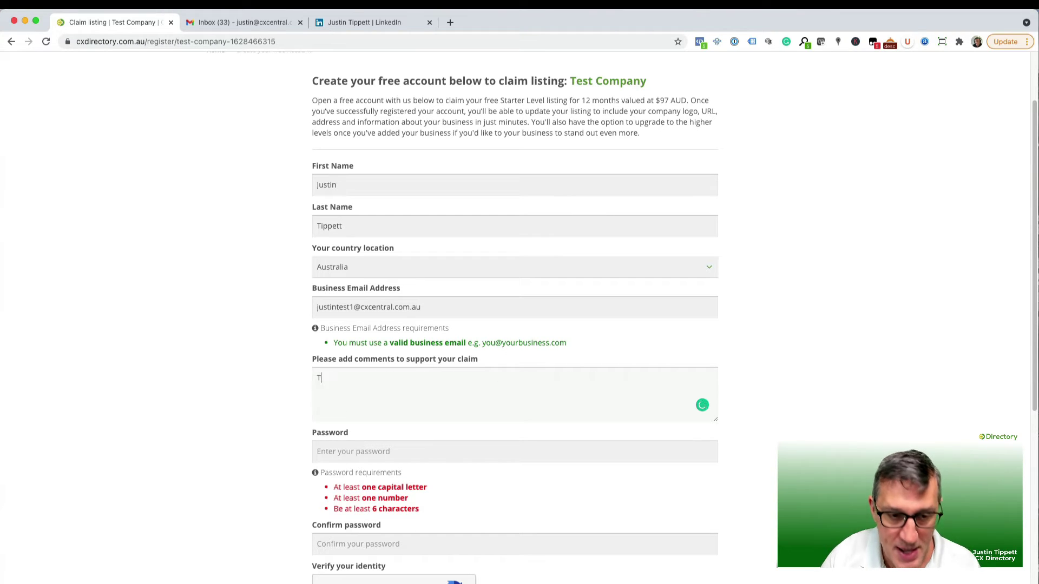
text(his is my businesses)
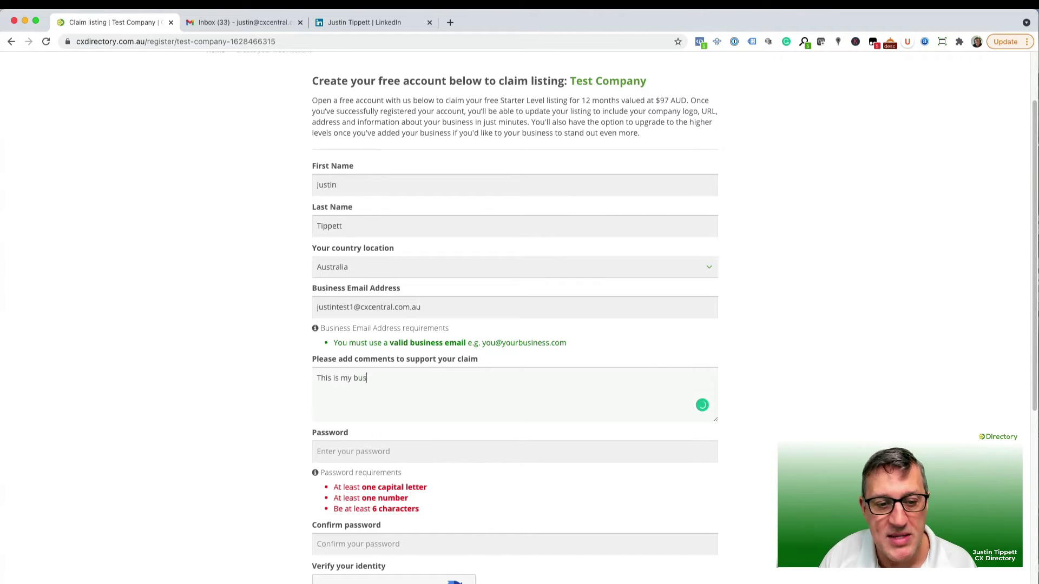
key(BackSpace)
key(BackSpace)
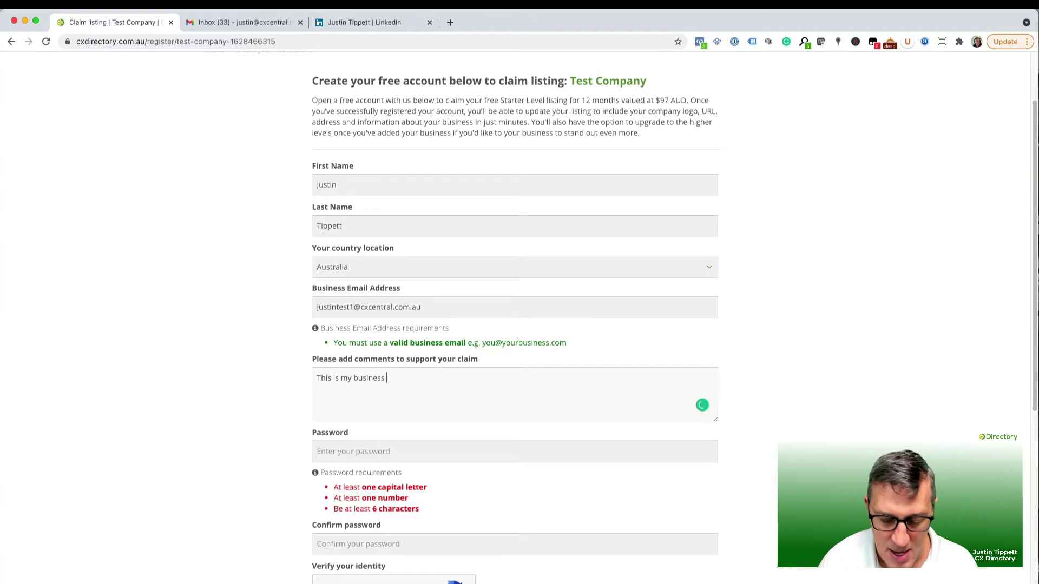
click(371, 22)
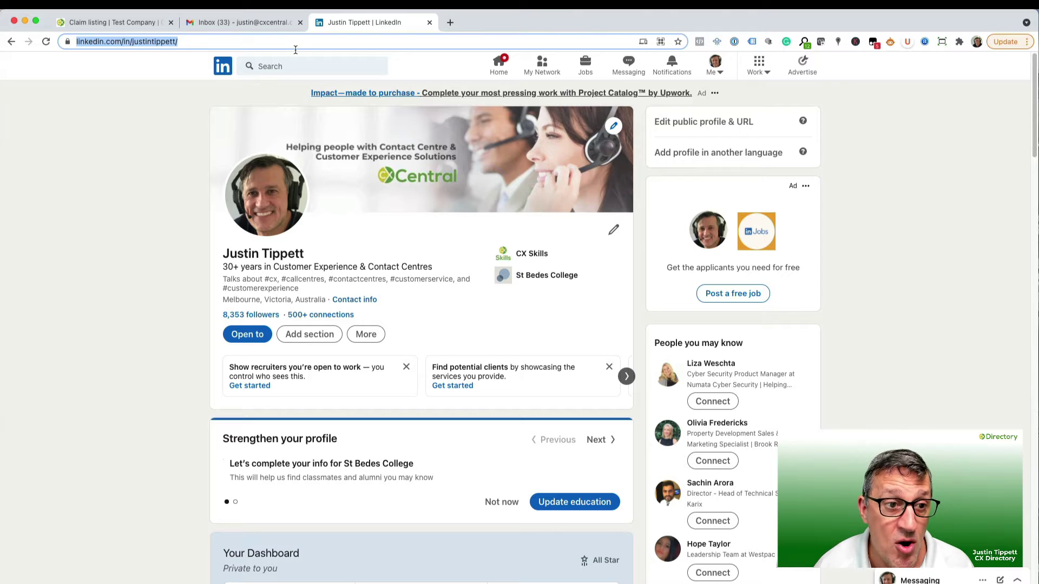
click(104, 22)
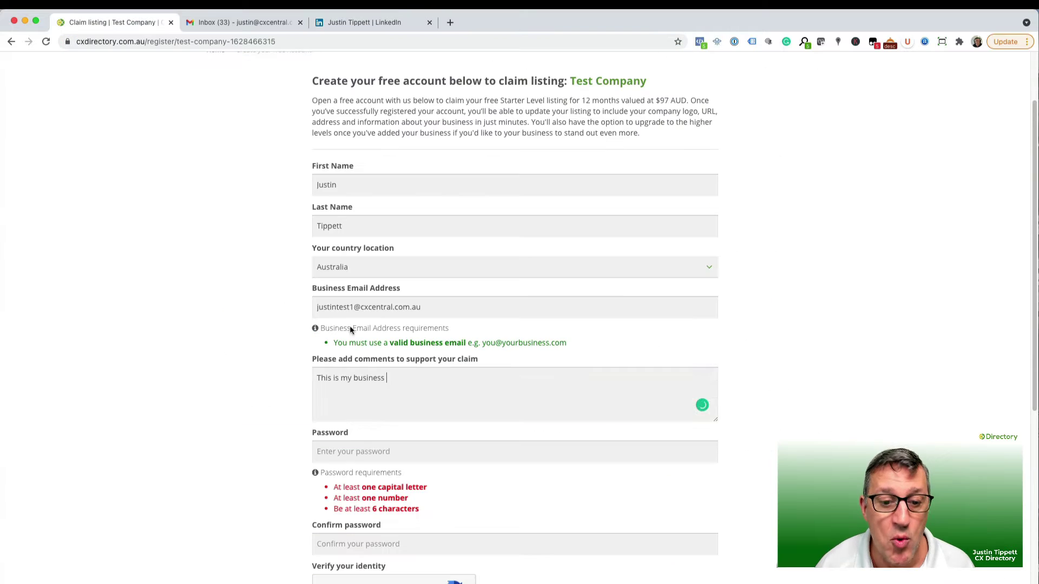
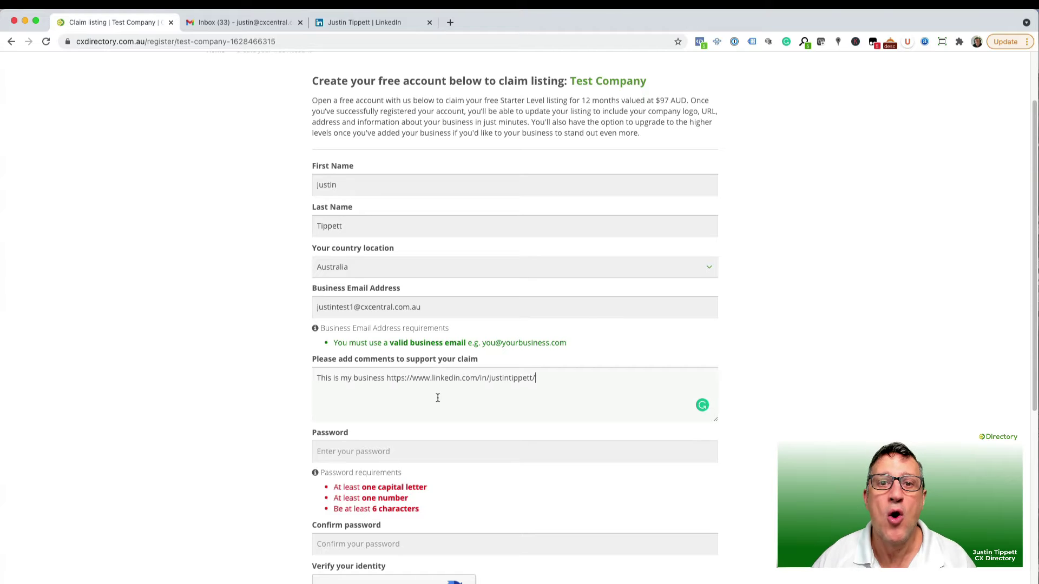
Add the LinkedIn profile link to the claim comment.
scroll(440, 392, down, 2)
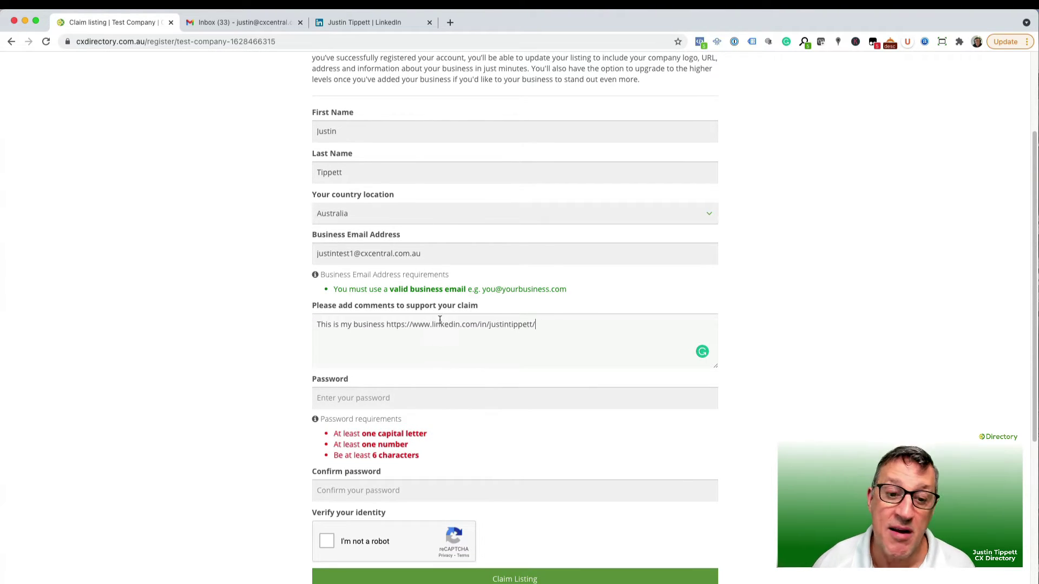
scroll(441, 325, down, 3)
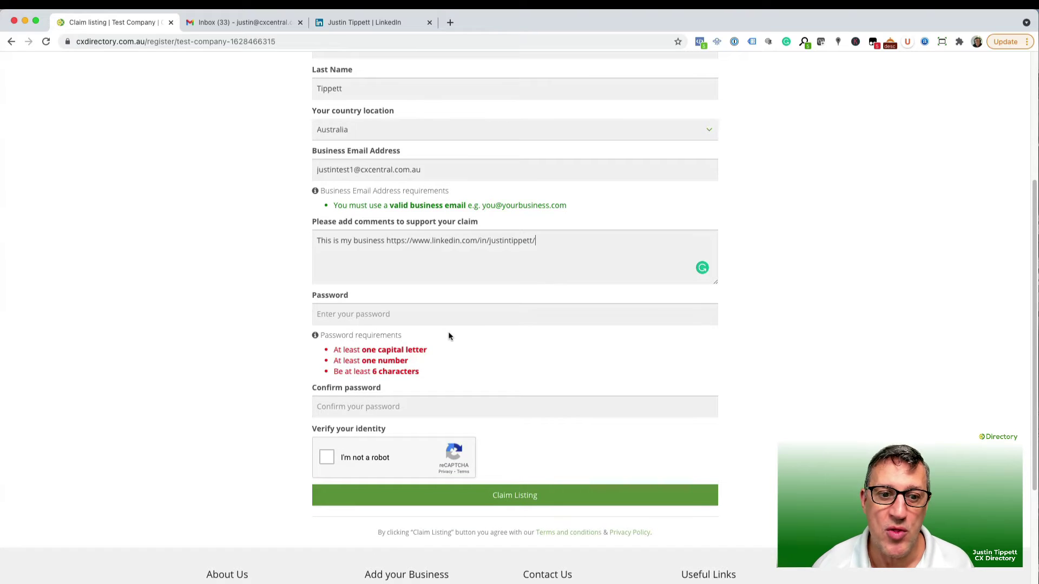
scroll(449, 337, down, 1)
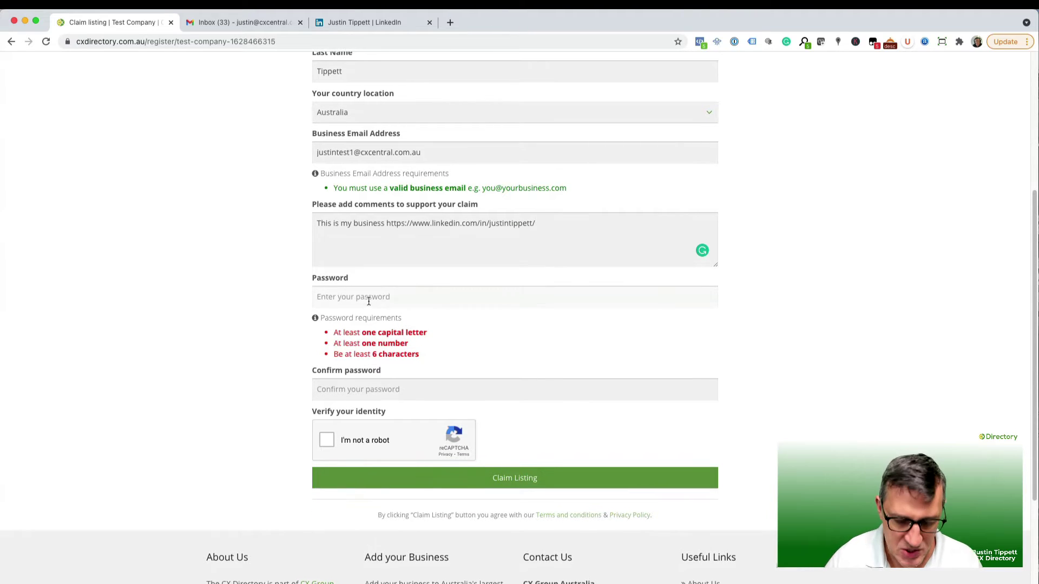
Enter the account password, pass the robot check and submit the claim.
click(368, 301)
text(********)
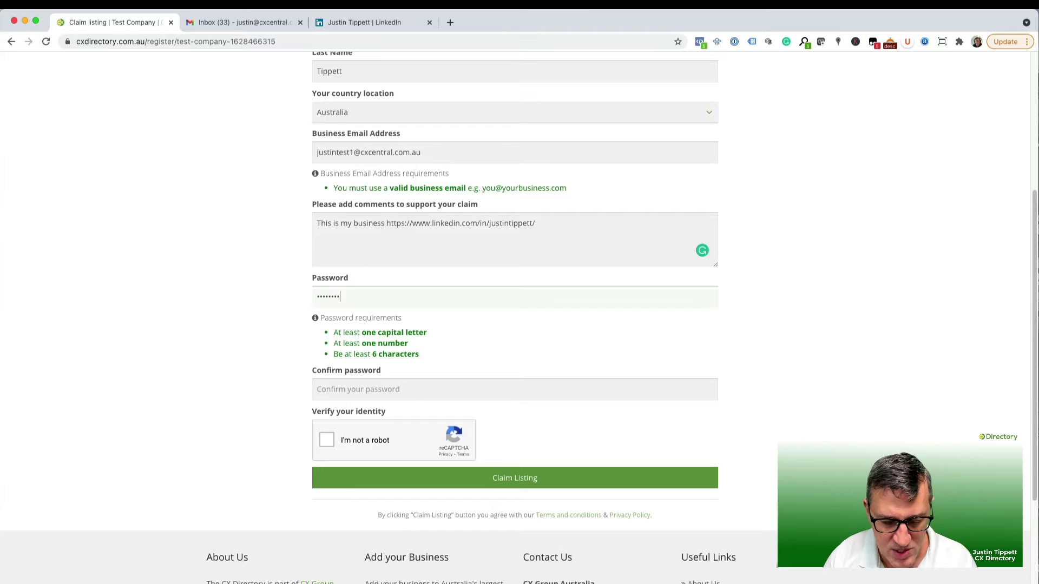
text(*******)
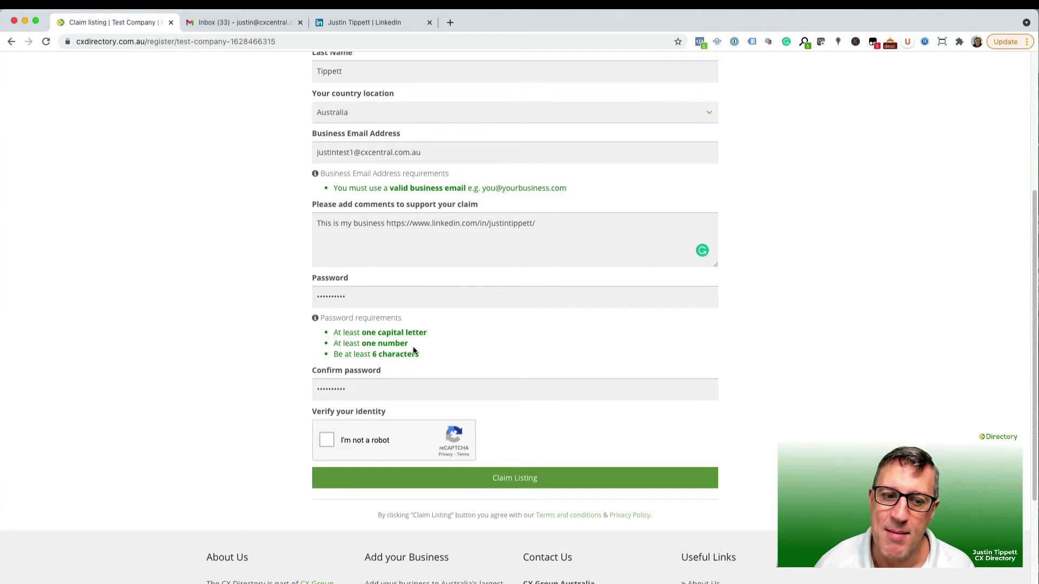
scroll(449, 360, down, 1)
click(324, 420)
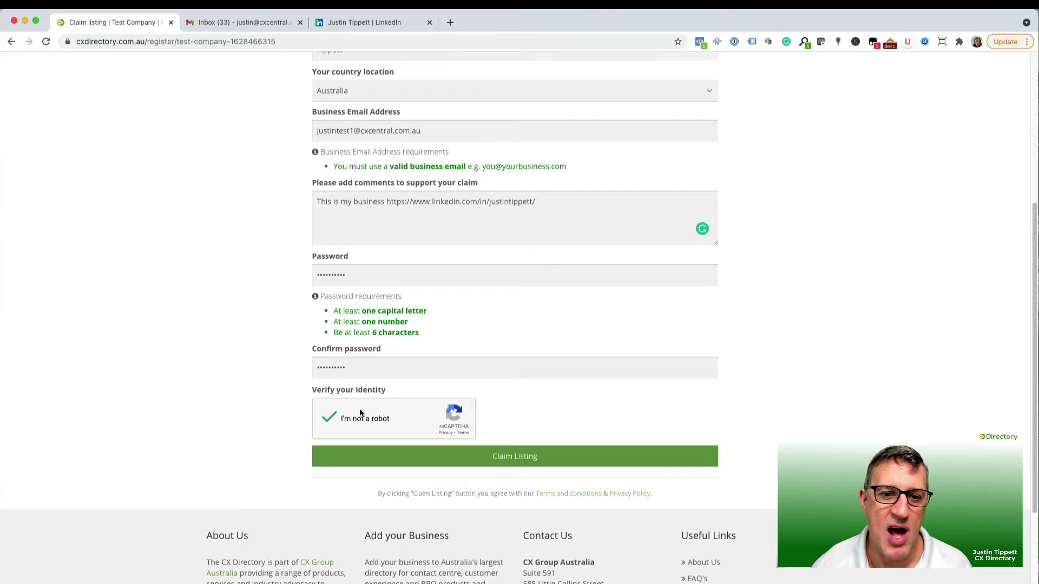
click(506, 459)
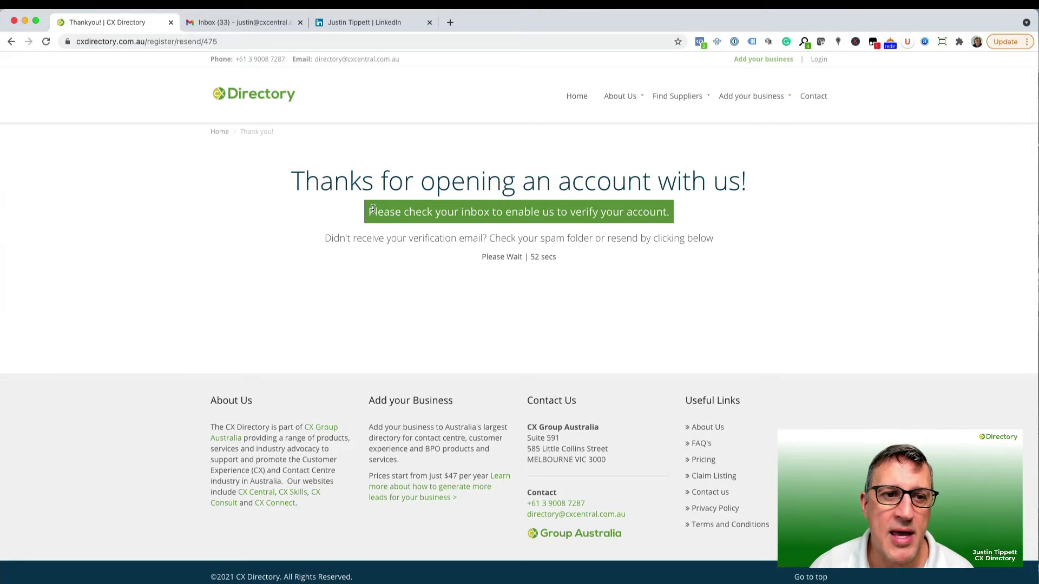
Switch to the Gmail inbox holding the CX Directory verification email.
click(264, 24)
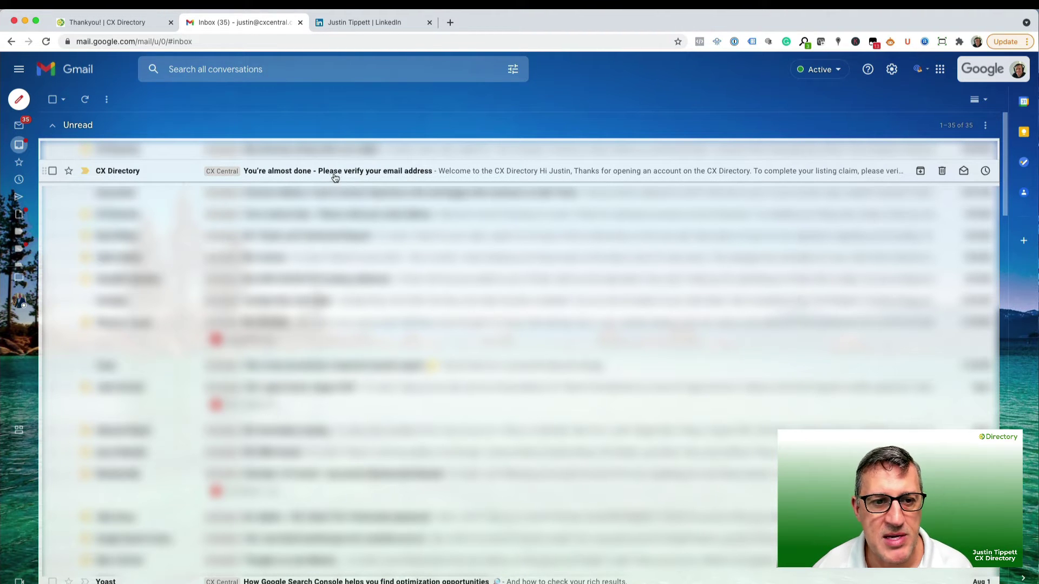
Open the 'You're almost done' email and use Verify and confirm to validate the address.
click(362, 176)
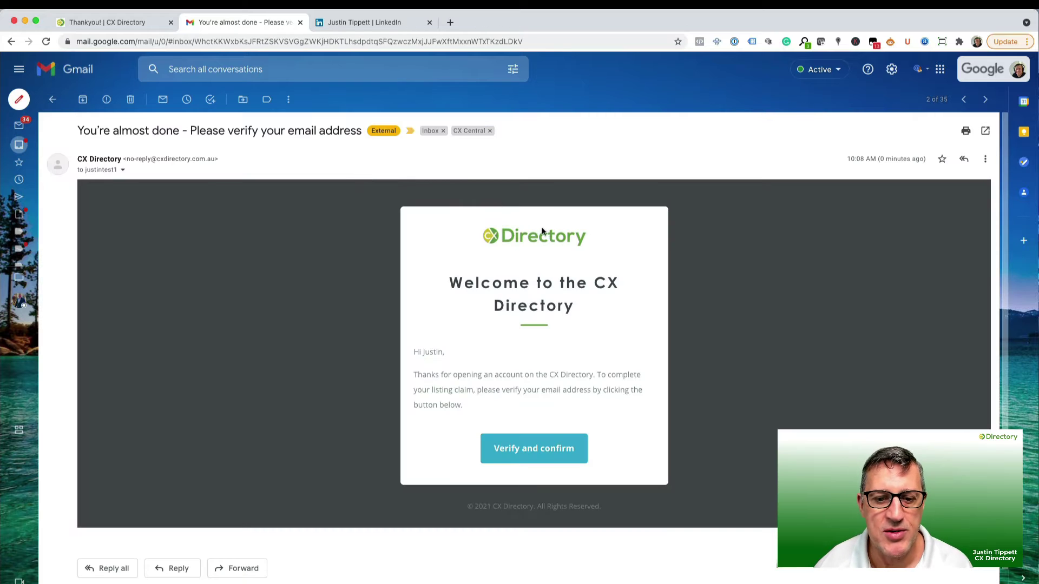
scroll(542, 232, down, 1)
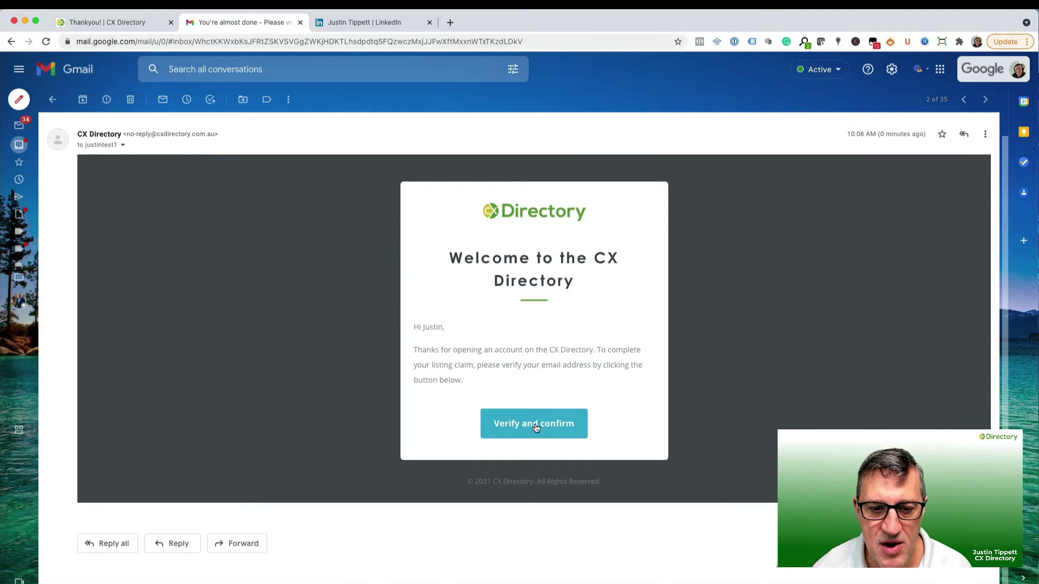
click(533, 427)
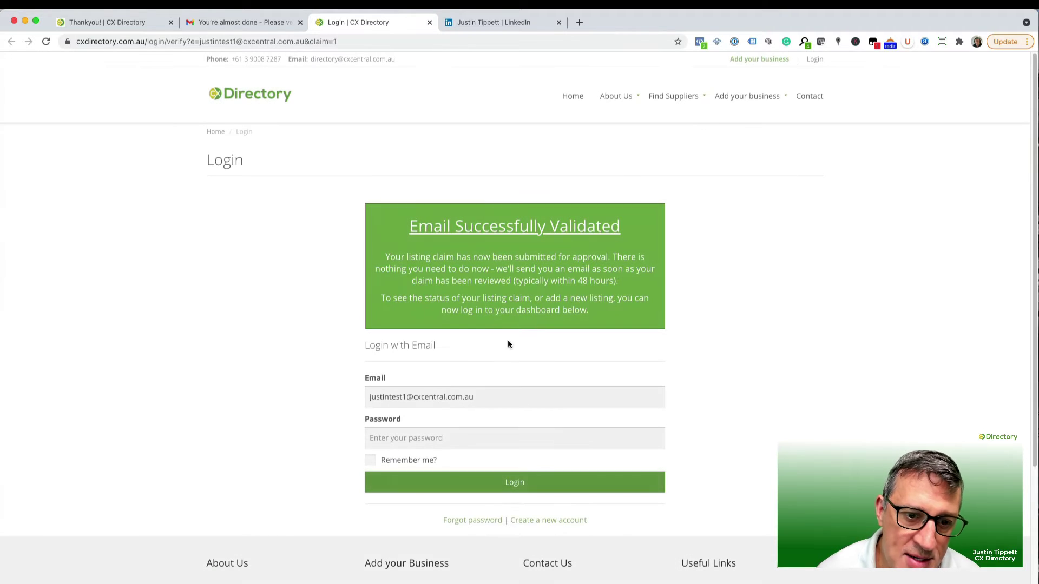
Log in with the account password and view the Listings Claimed page.
scroll(501, 237, down, 3)
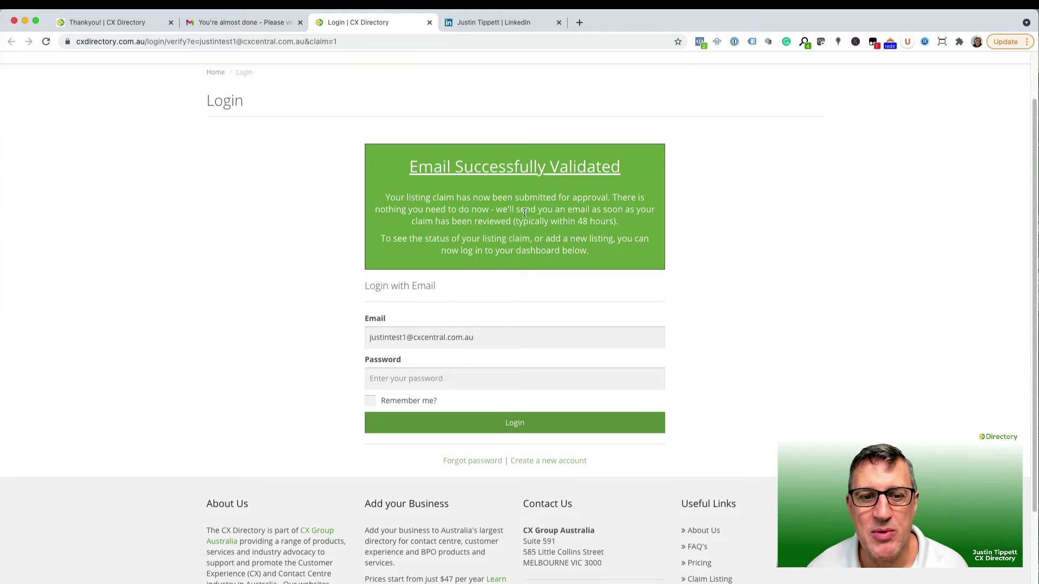
click(410, 382)
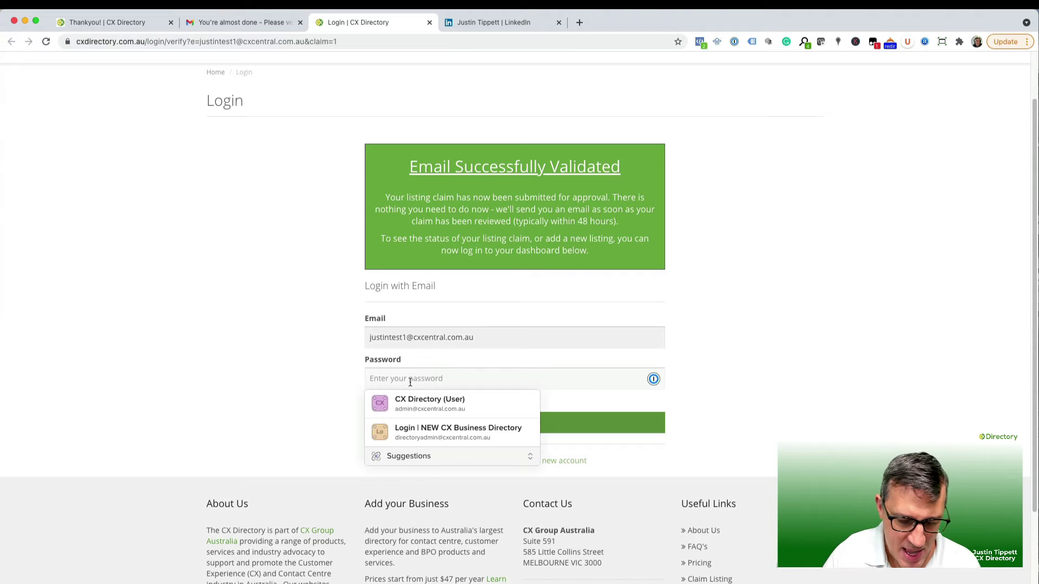
text(•••••••••)
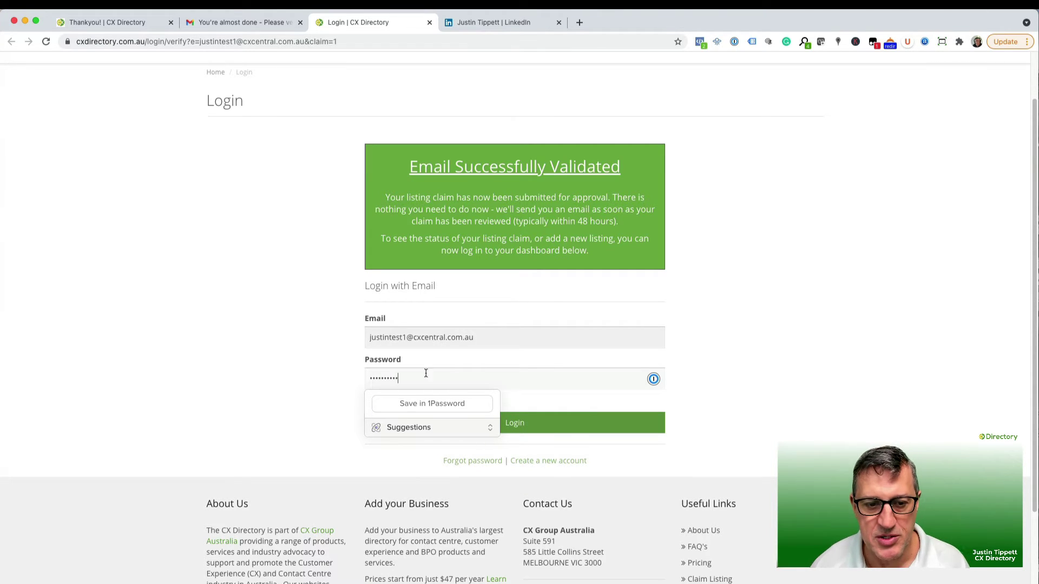
click(572, 430)
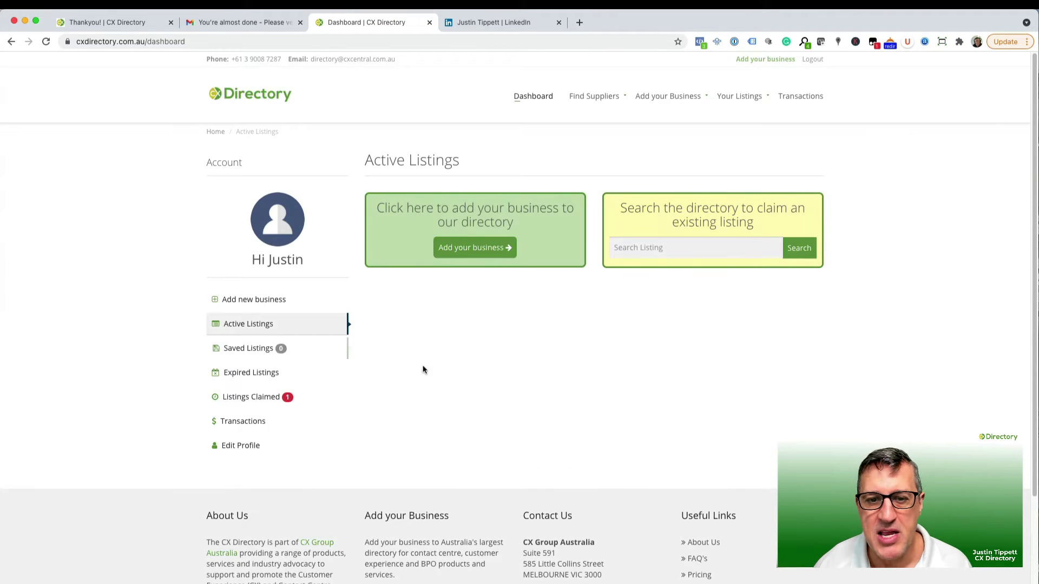
click(262, 400)
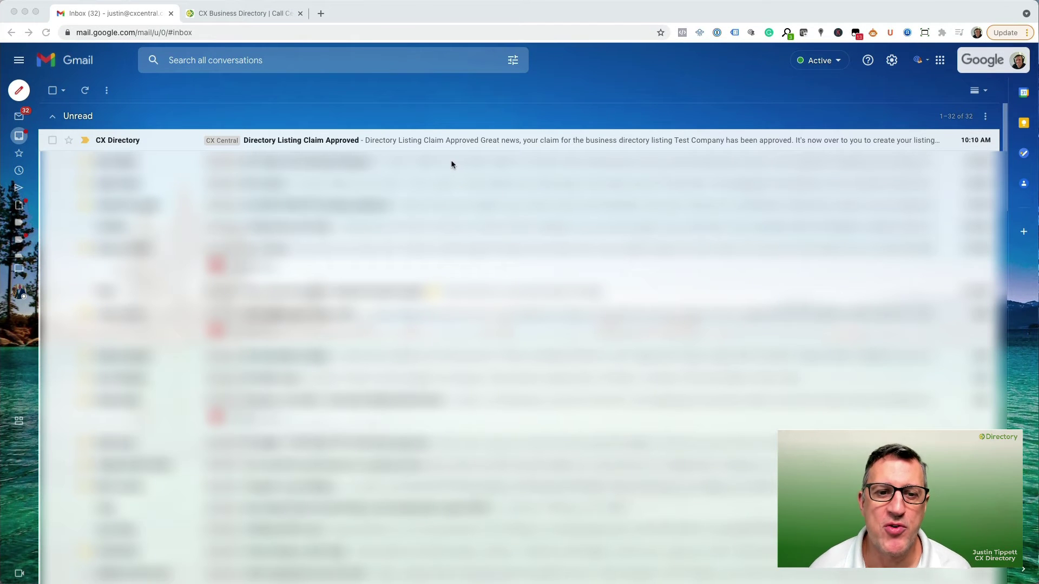
Open the 'Directory Listing Claim Approved' email and read the listing requirements.
click(486, 139)
scroll(779, 363, down, 3)
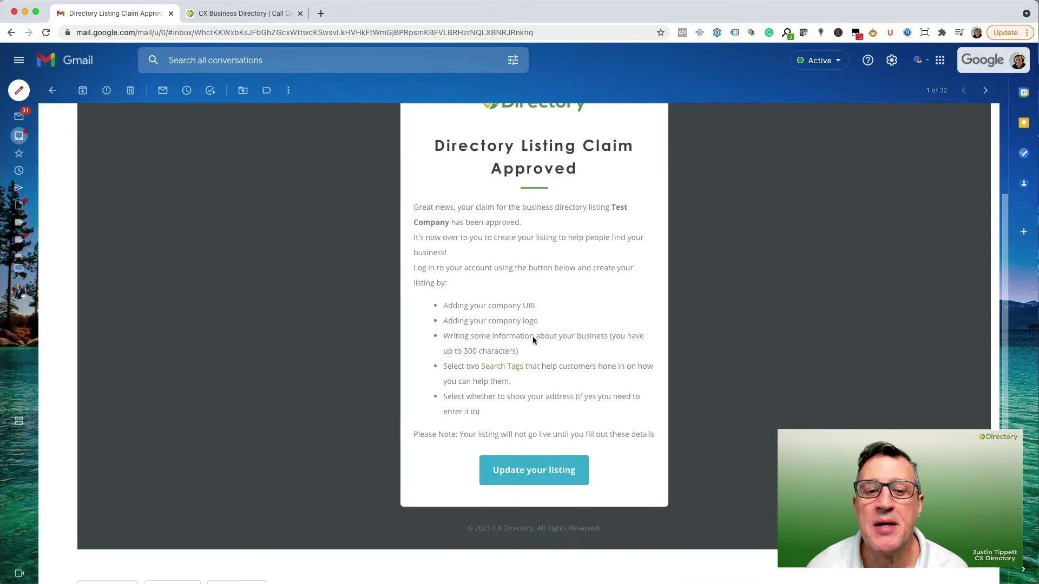
drag(443, 307, 533, 410)
click(505, 295)
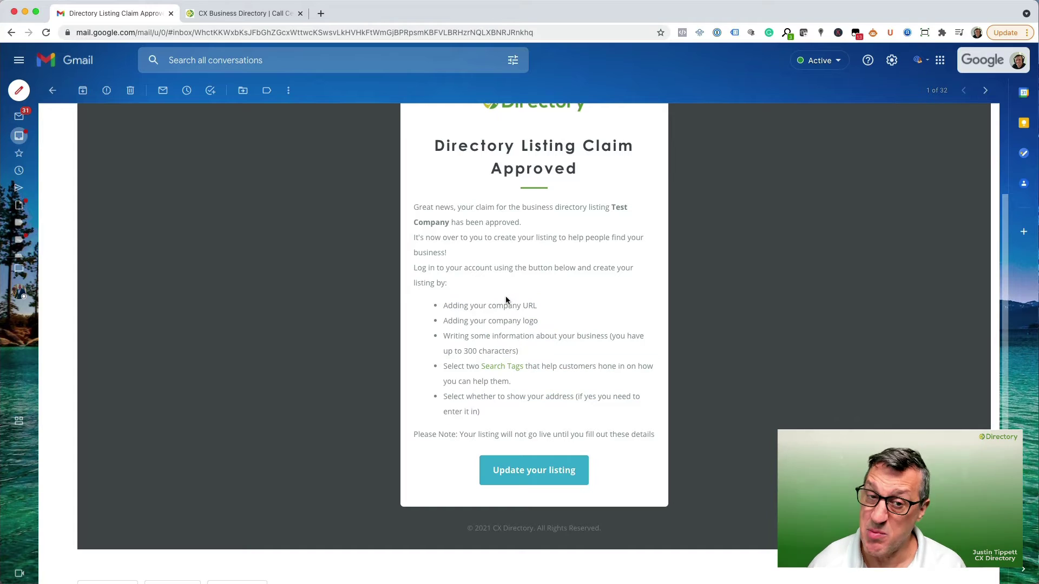
Follow 'Update your listing' and log in with the password to reach the listing editor.
click(530, 472)
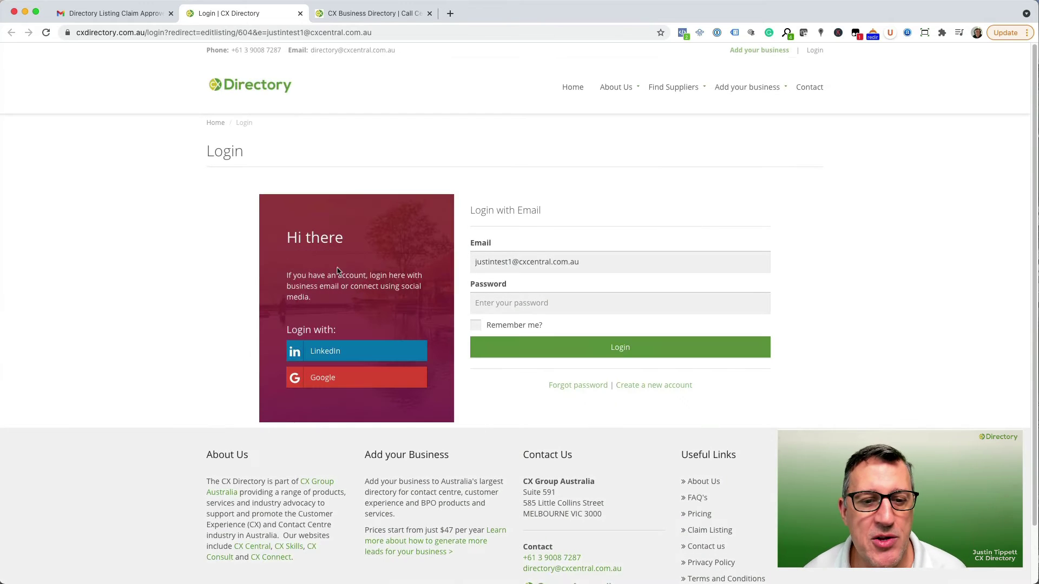
text(••)
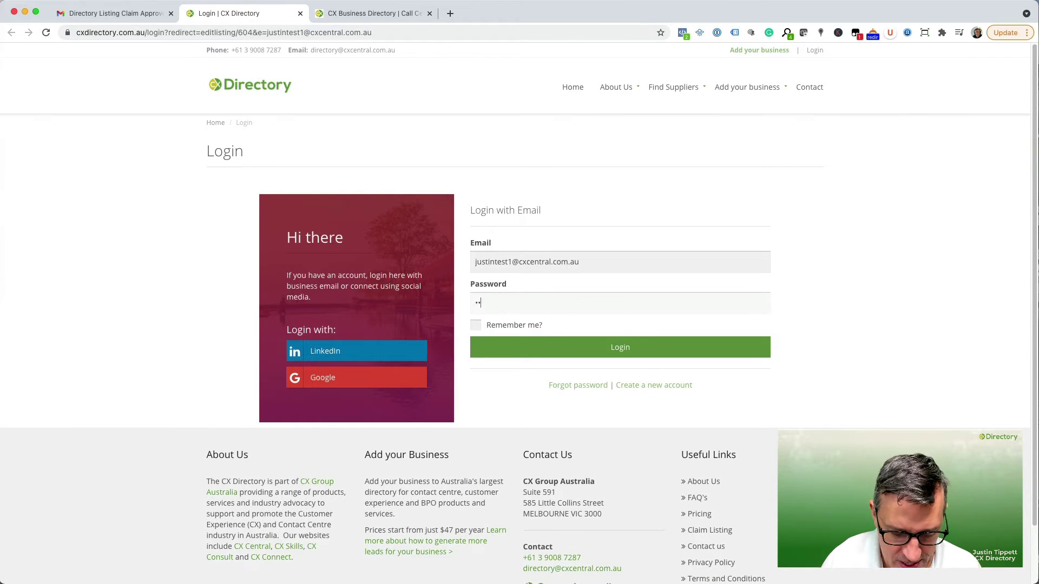
text(••••••••)
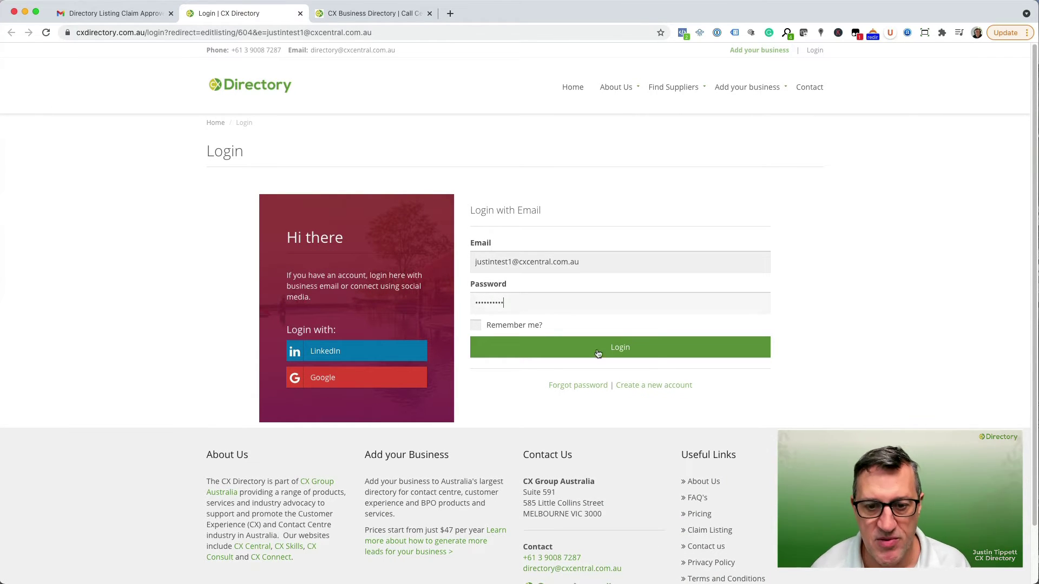
click(629, 356)
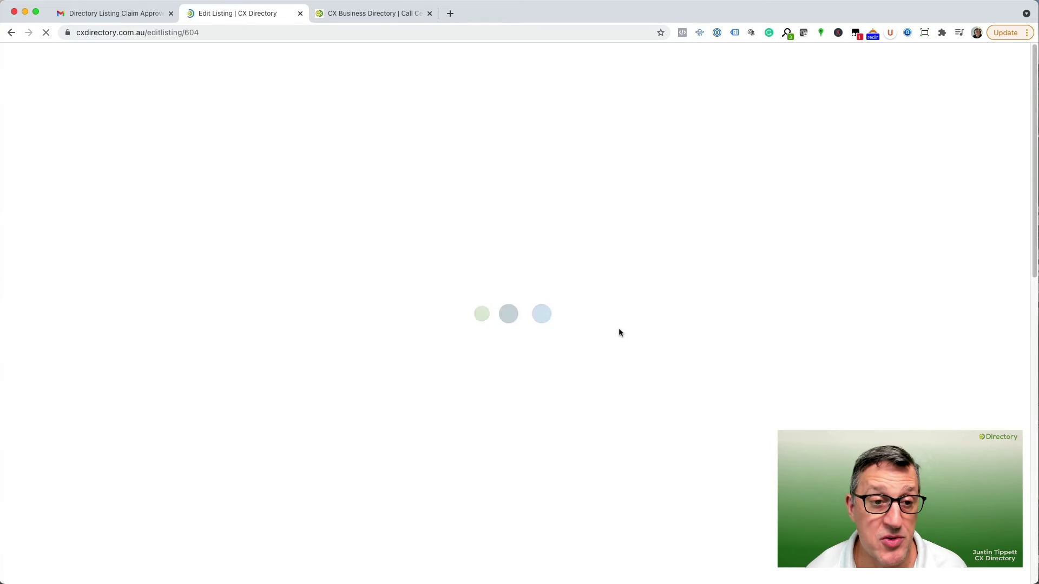
scroll(346, 289, down, 1)
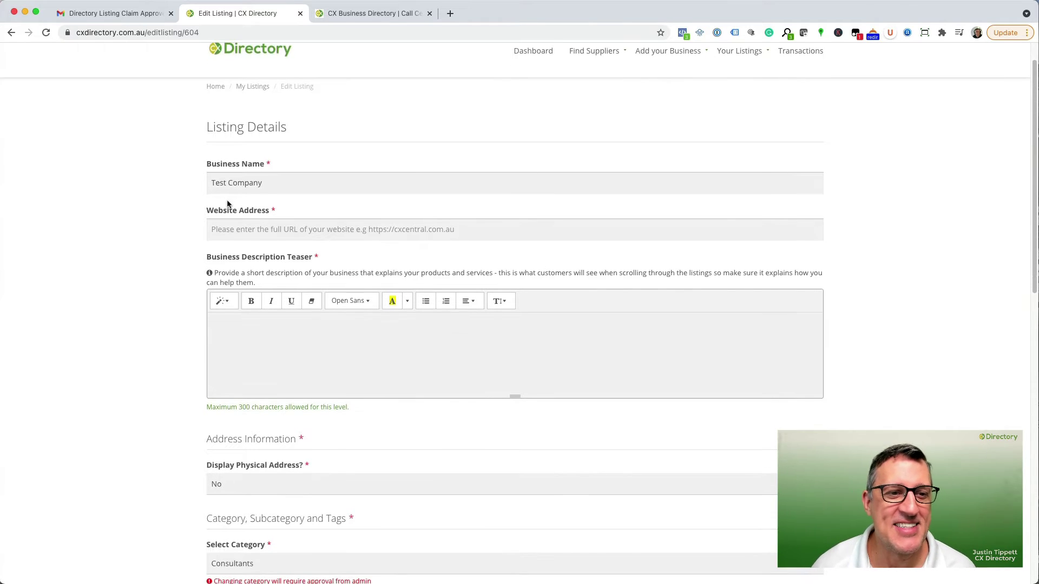
scroll(303, 183, down, 1)
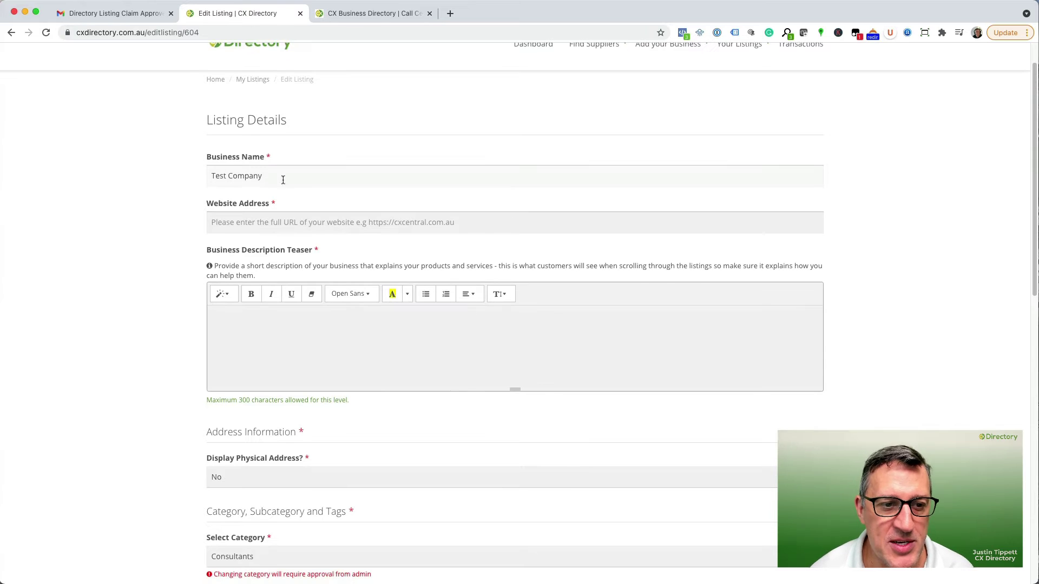
click(214, 34)
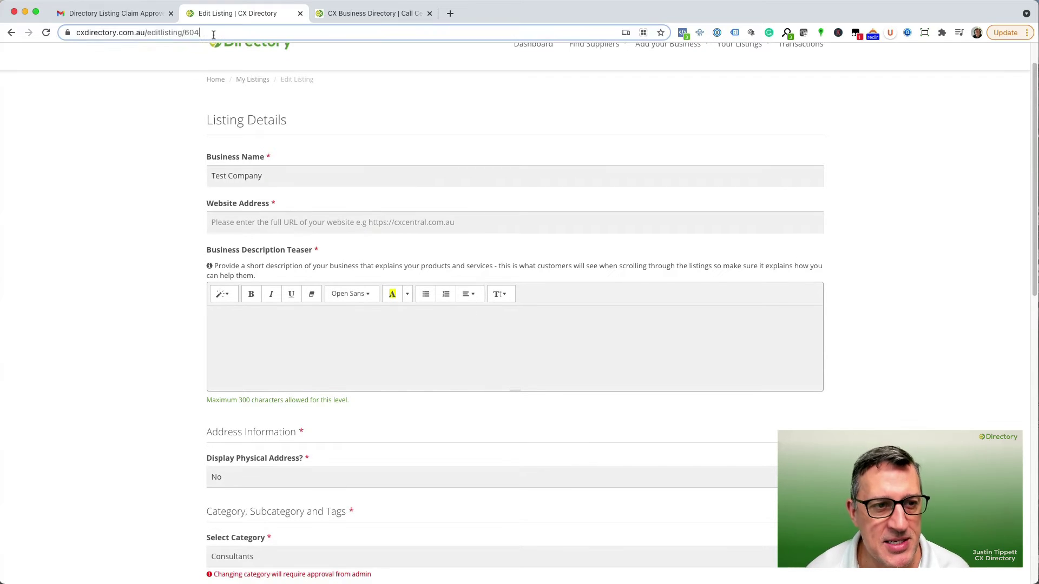
key(ctrl+c)
click(286, 221)
key(ctrl+v)
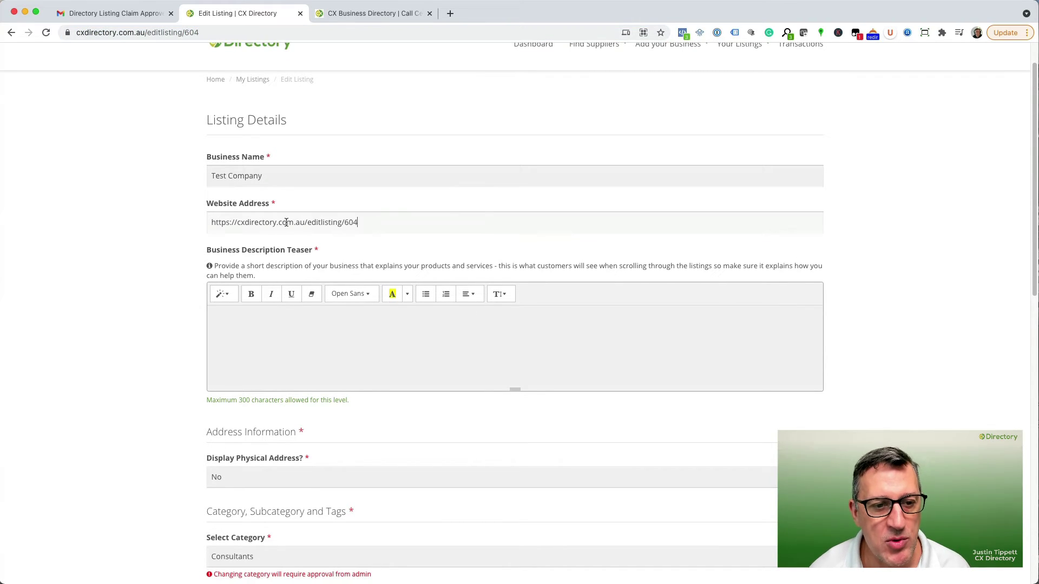
drag(308, 226, 429, 227)
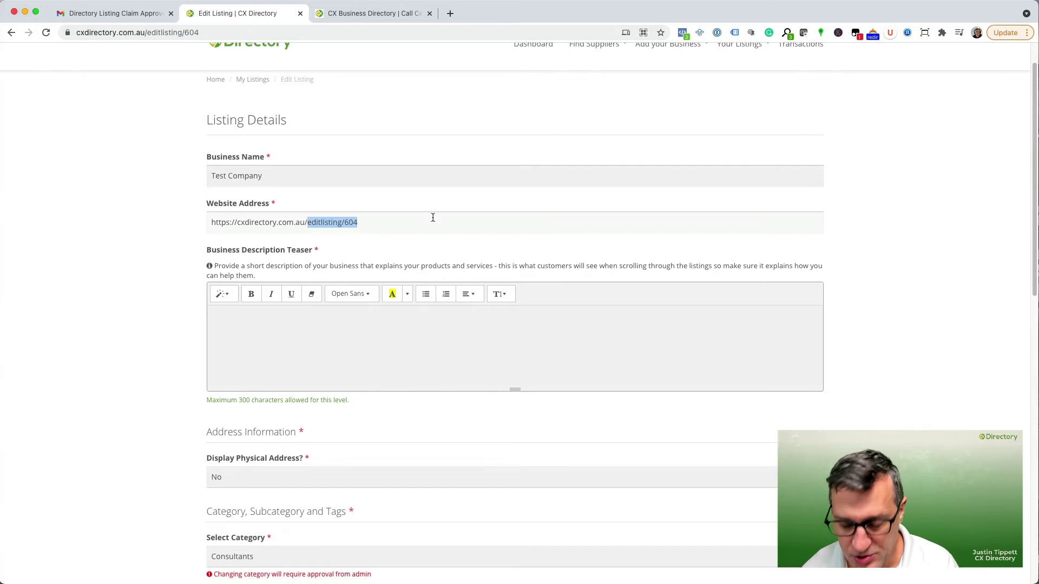
key(BackSpace)
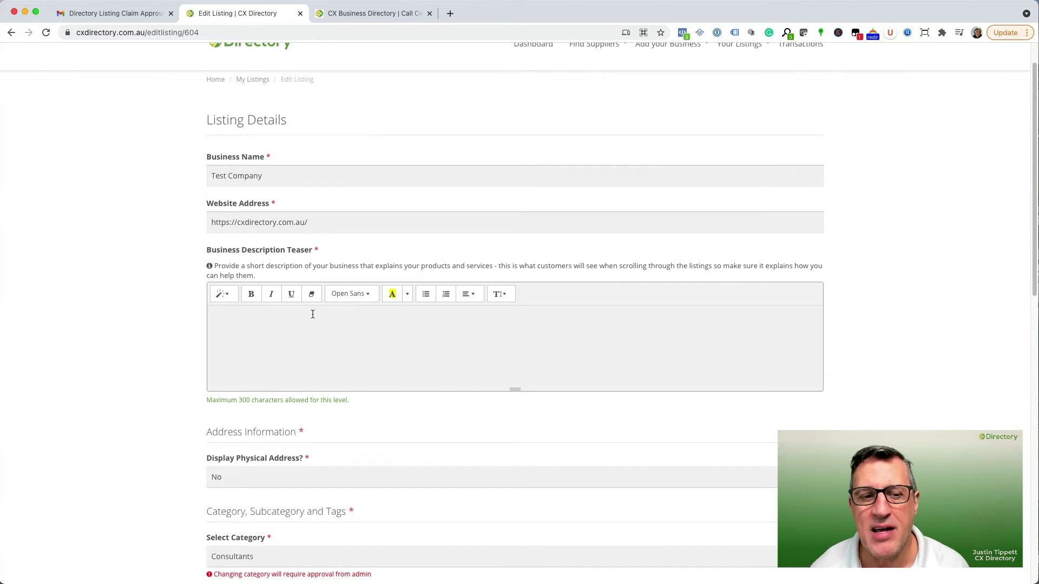
Enter 'This is my business' as the description teaser.
scroll(441, 301, down, 2)
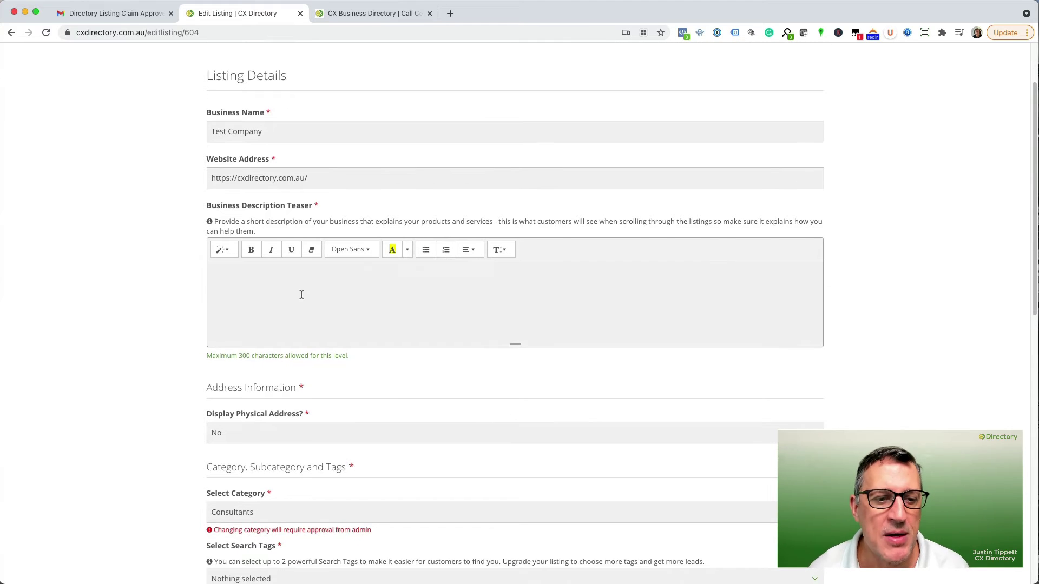
text(This)
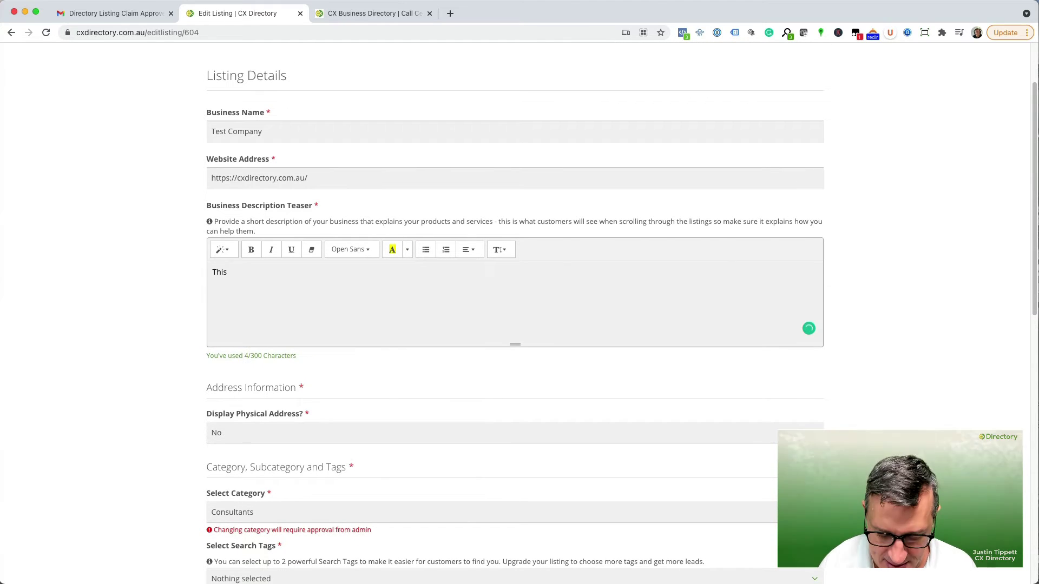
text( is my bus)
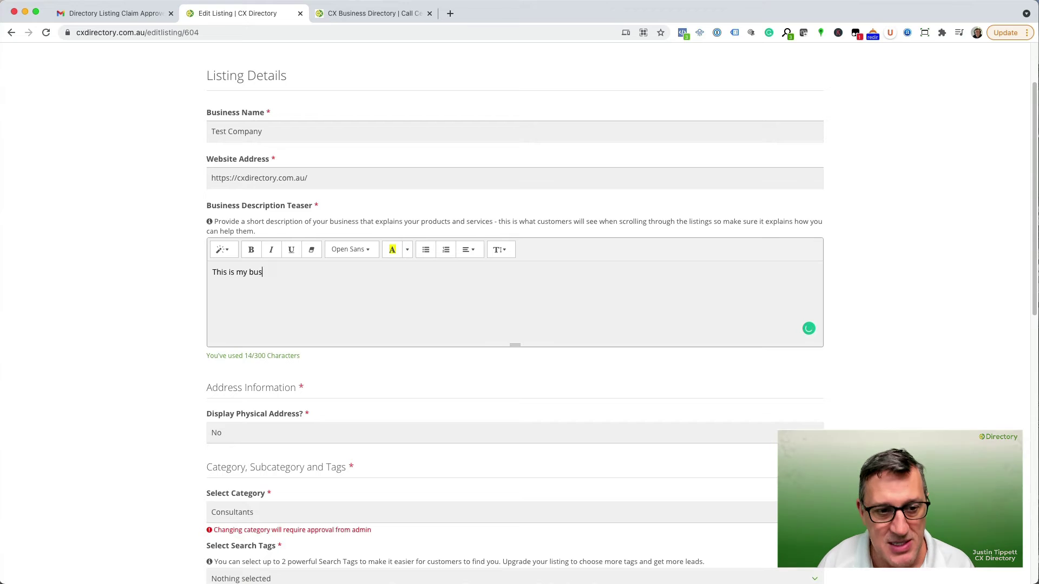
text(iness)
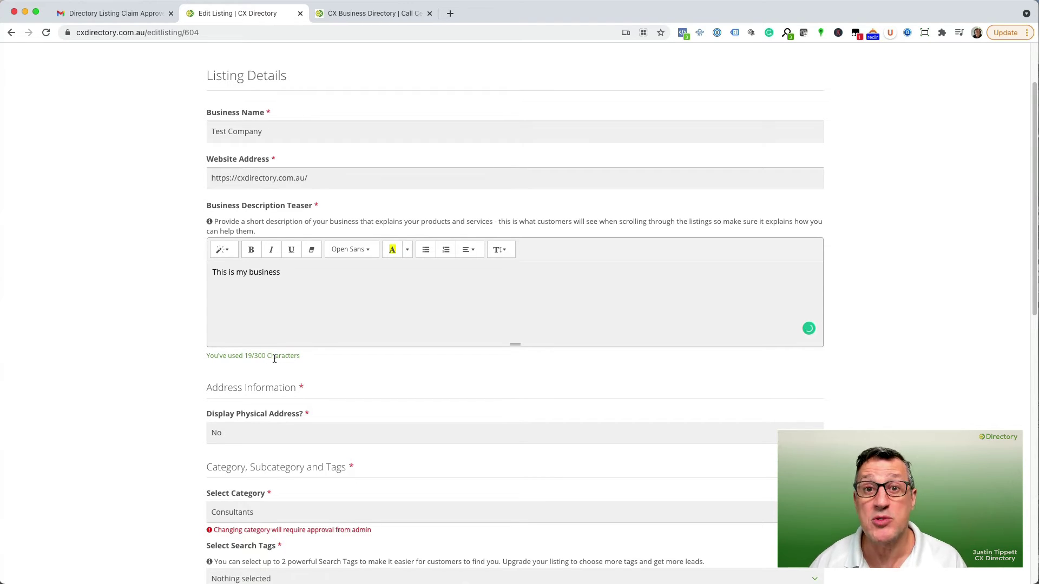
scroll(321, 306, down, 2)
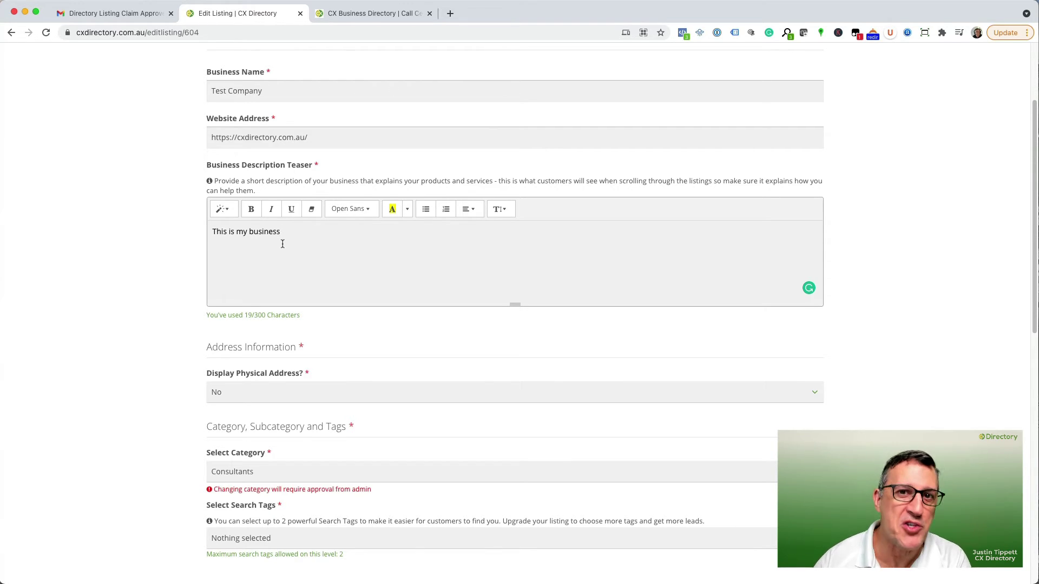
Turn on Display Physical Address and enter 'Suite 492' as the office address.
scroll(282, 244, down, 3)
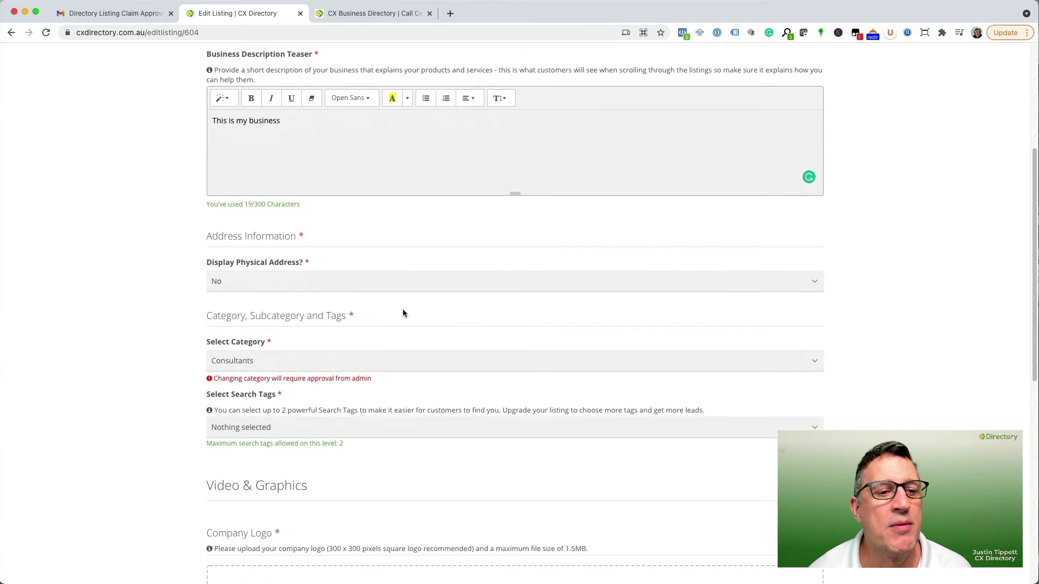
click(346, 287)
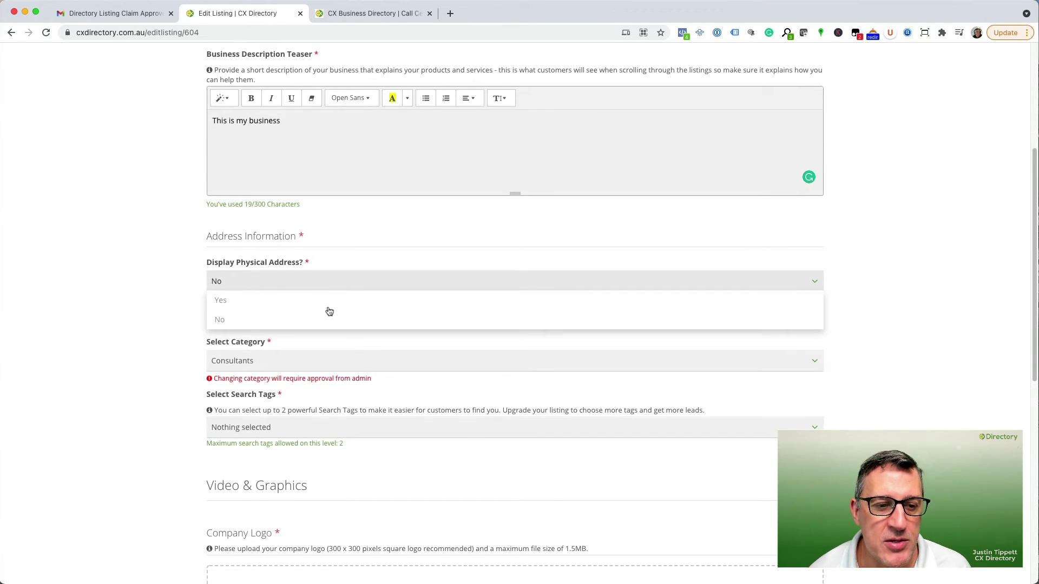
click(328, 303)
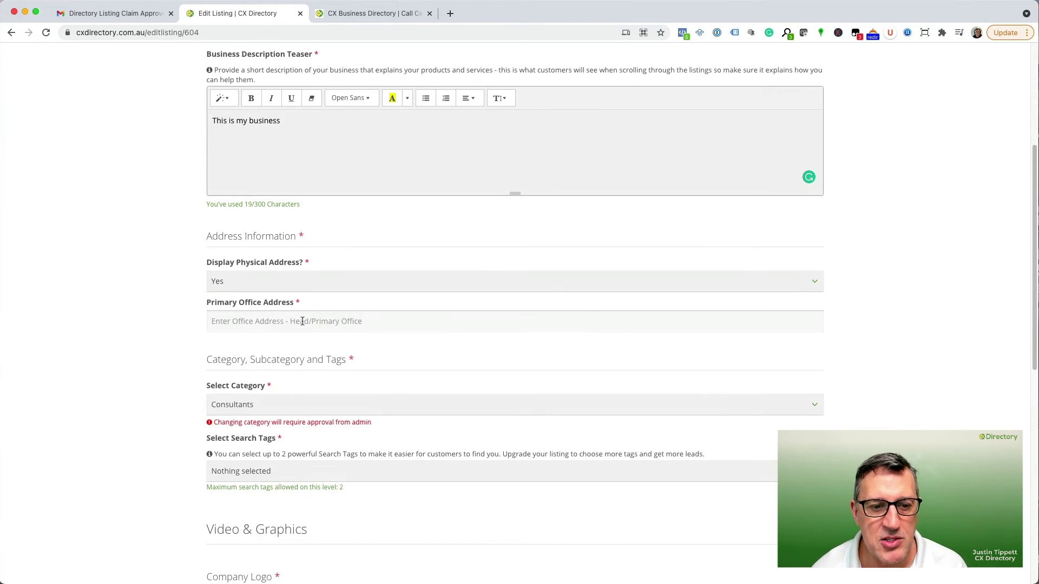
text(Su)
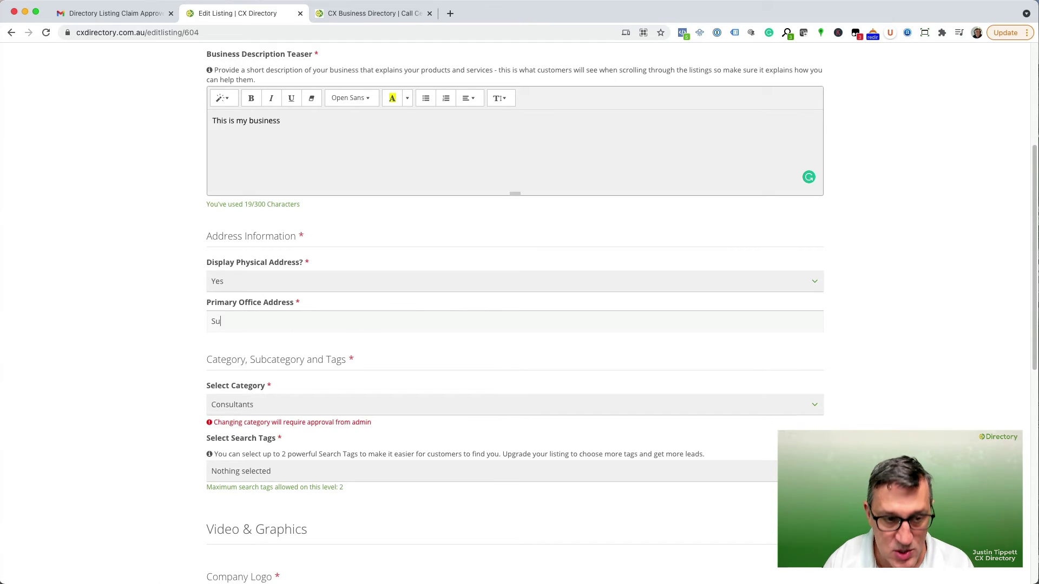
text(ite 49)
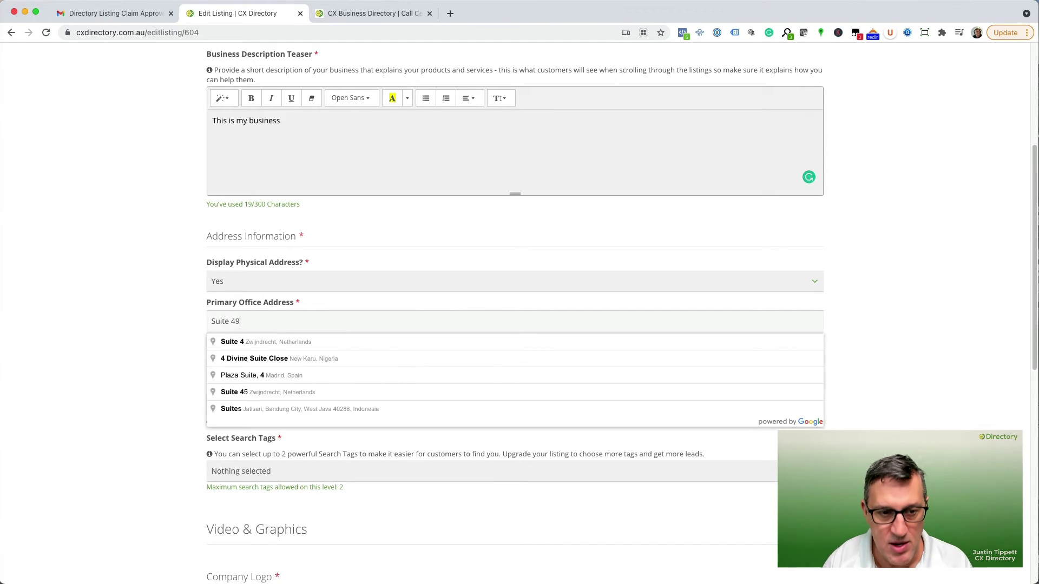
text(29)
Clear the Primary Office Address and set Display Physical Address to No.
scroll(341, 301, down, 1)
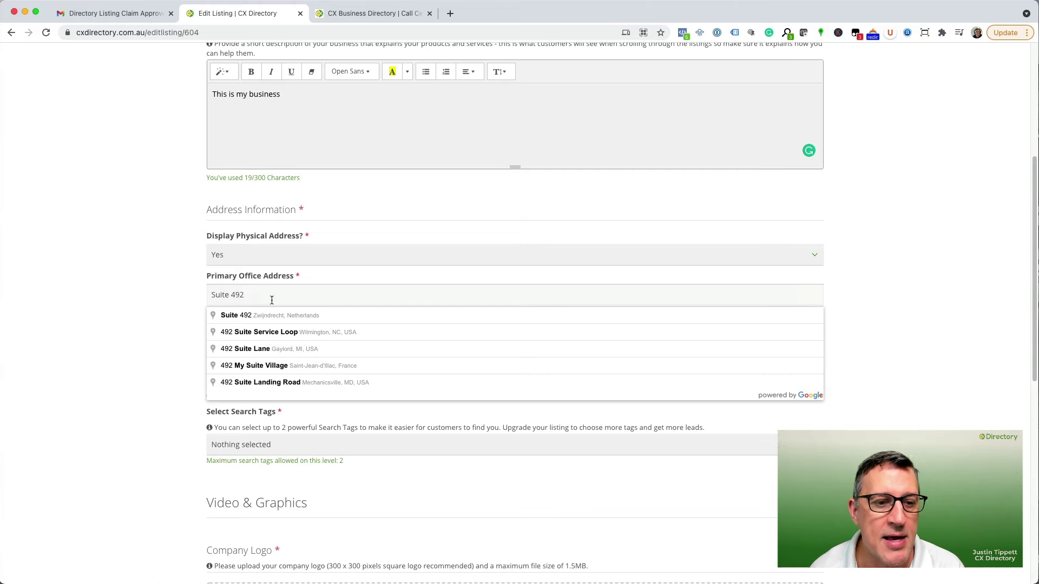
triple_click(271, 299)
key(BackSpace)
click(251, 256)
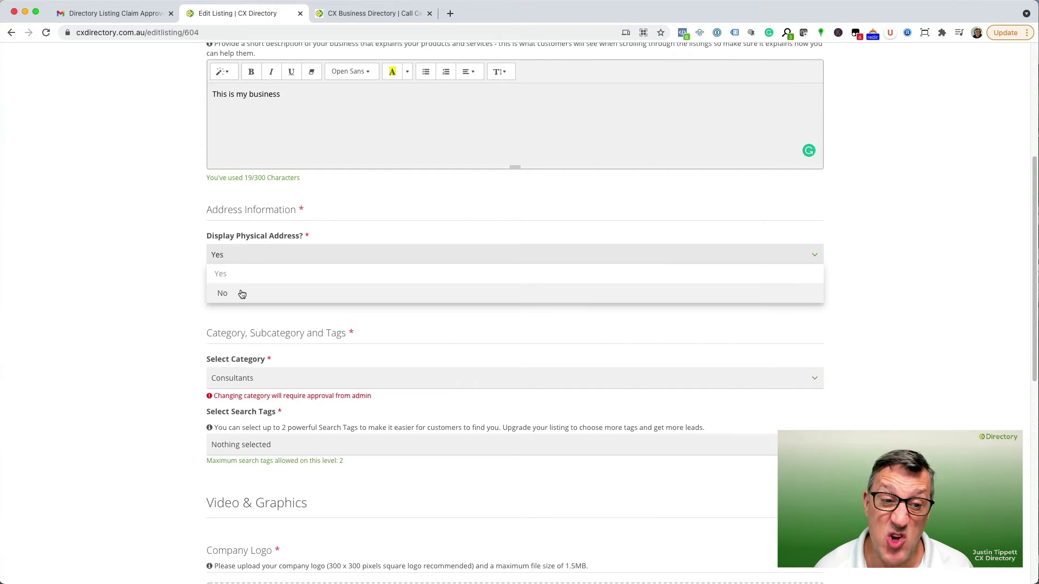
click(239, 294)
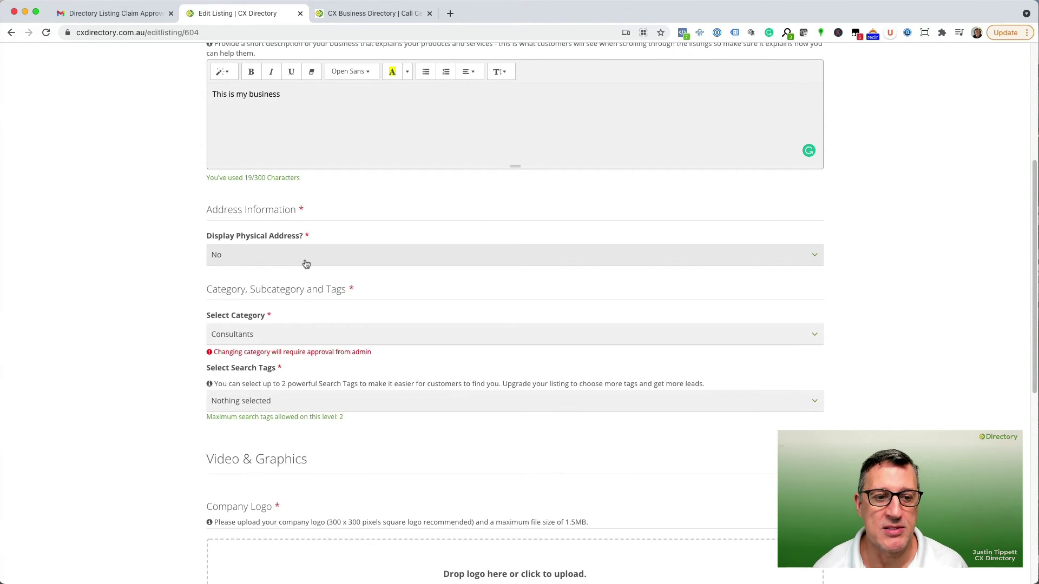
scroll(371, 274, down, 2)
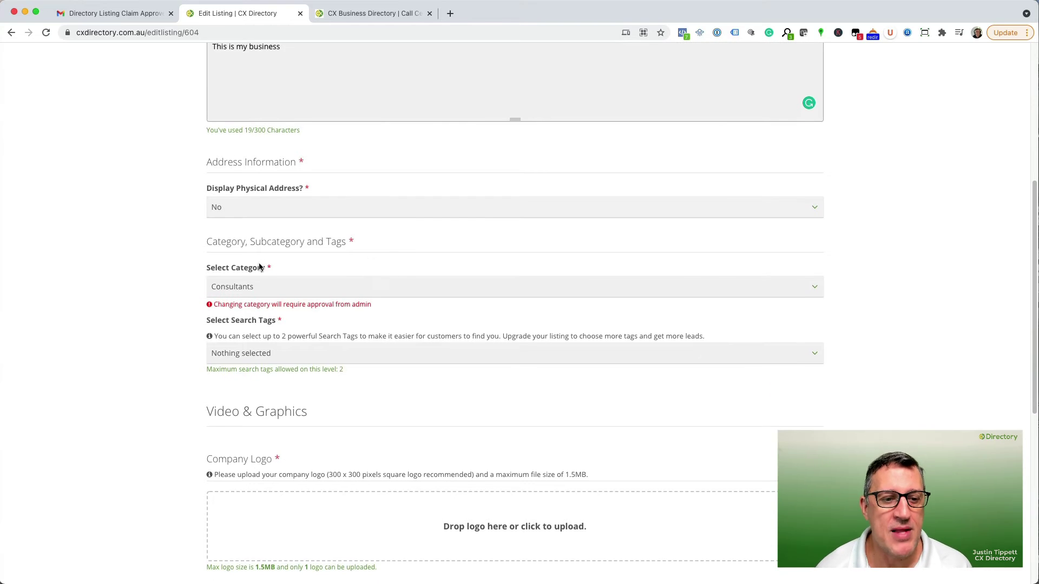
scroll(262, 268, down, 2)
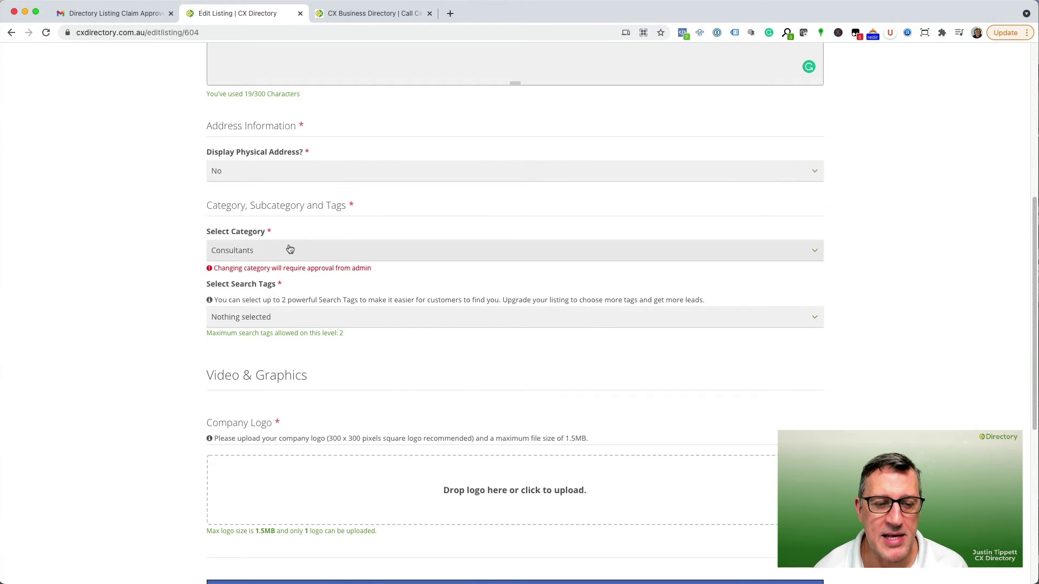
Tag the listing with #Call Centre Technology and #Contact Centre Optimisation, the two-tag maximum.
click(303, 320)
scroll(304, 280, up, 2)
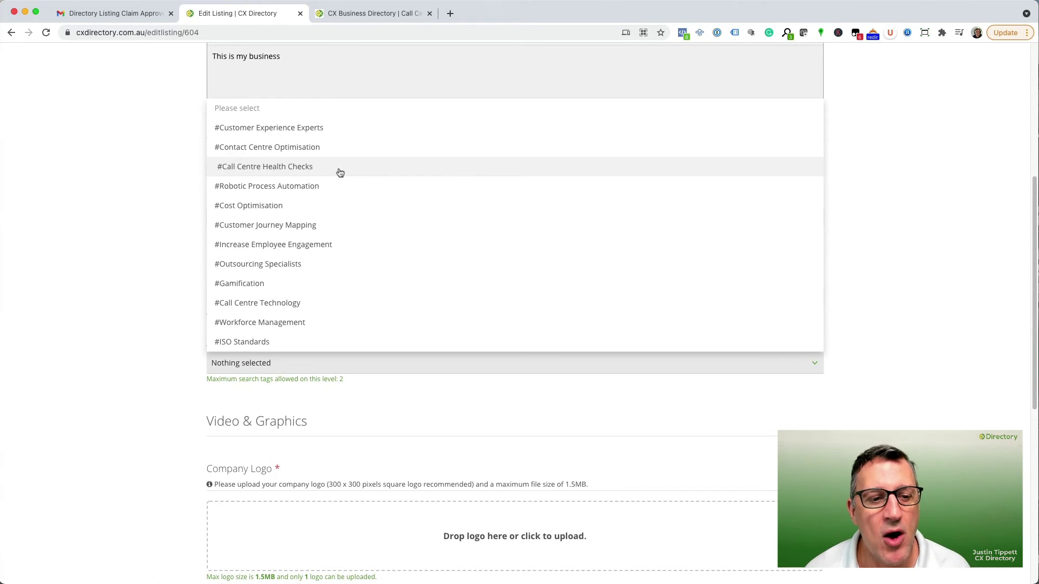
scroll(340, 172, down, 1)
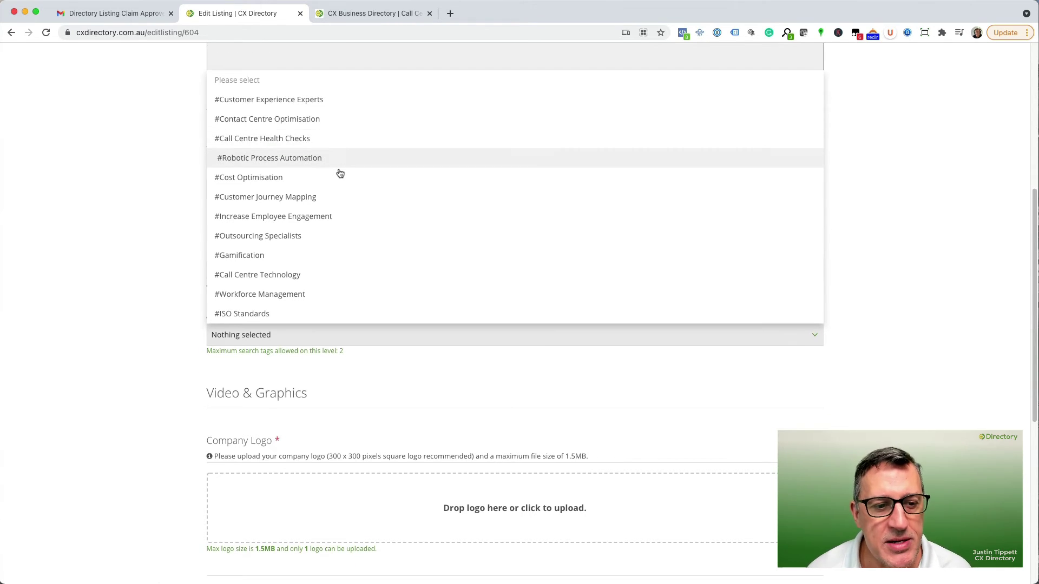
click(253, 278)
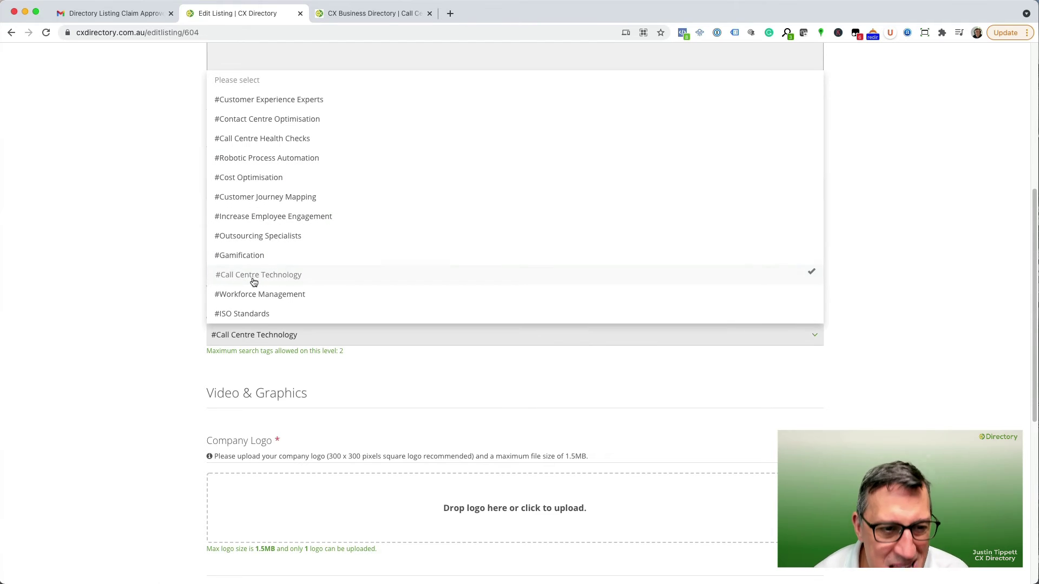
click(275, 120)
scroll(424, 131, up, 3)
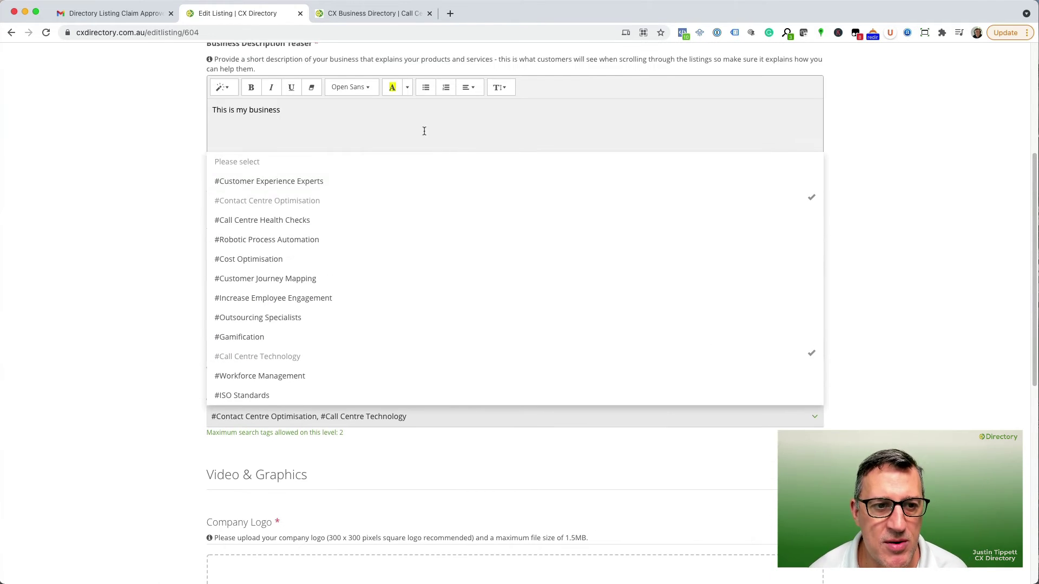
click(191, 165)
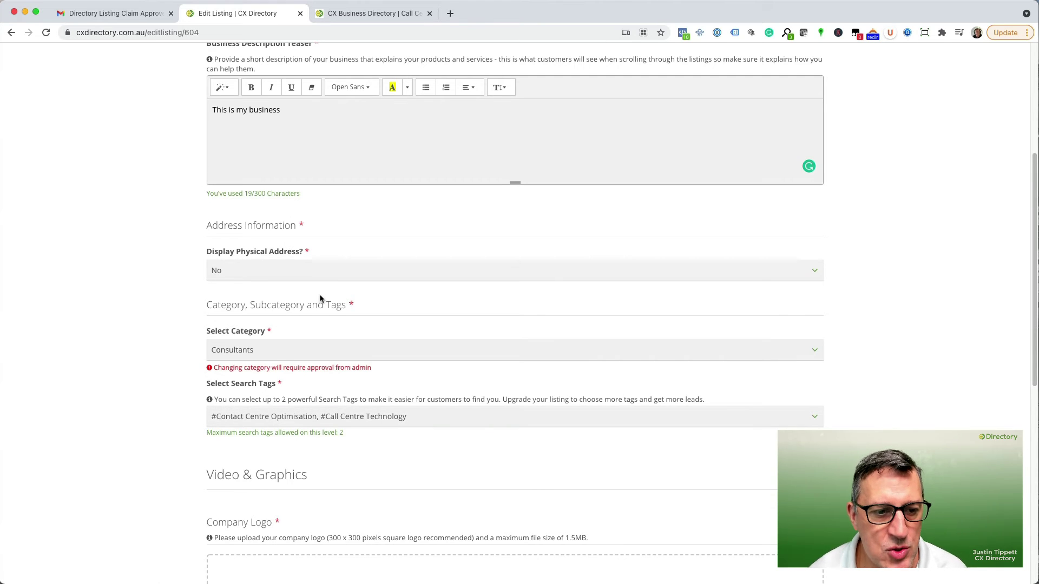
scroll(322, 301, down, 2)
scroll(337, 334, down, 2)
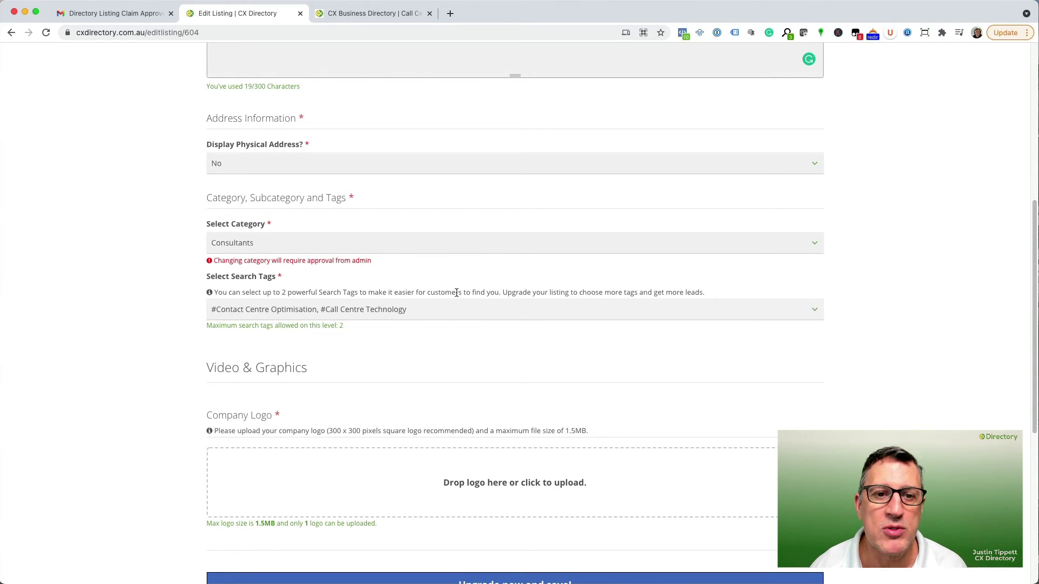
scroll(471, 293, up, 10)
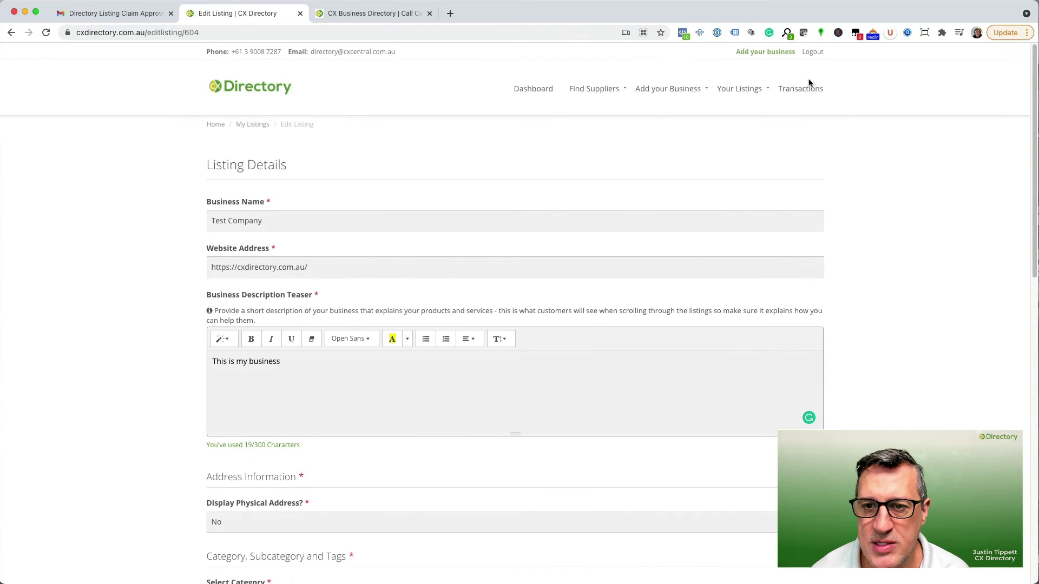
mouse_move(753, 92)
mouse_move(700, 88)
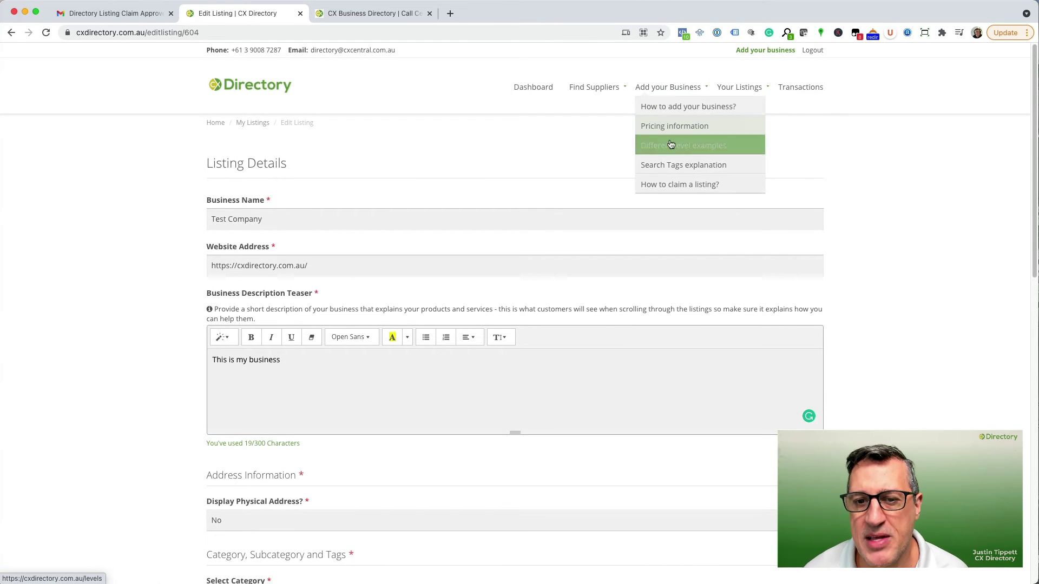
click(688, 151)
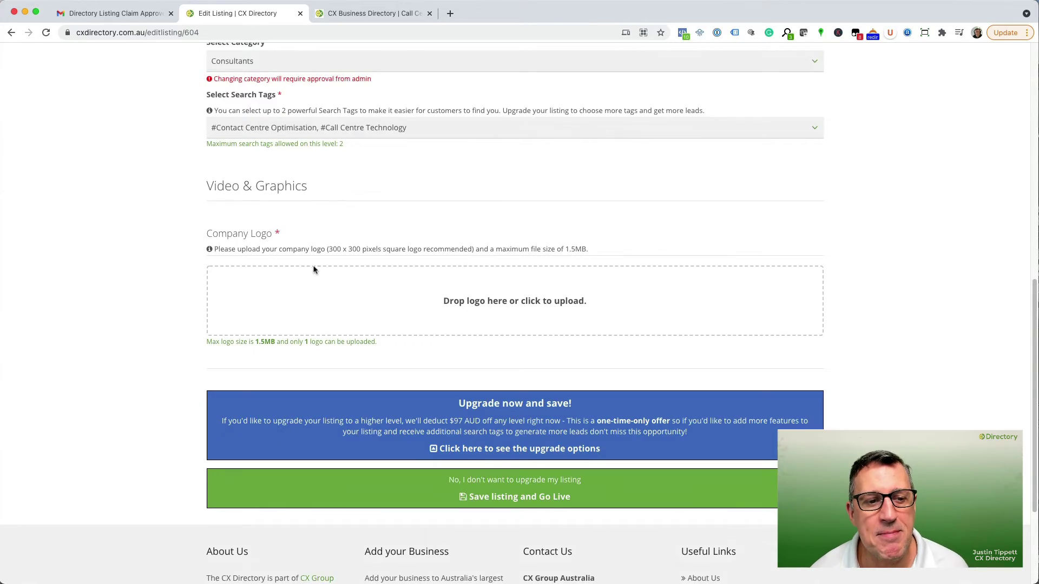
scroll(313, 269, down, 3)
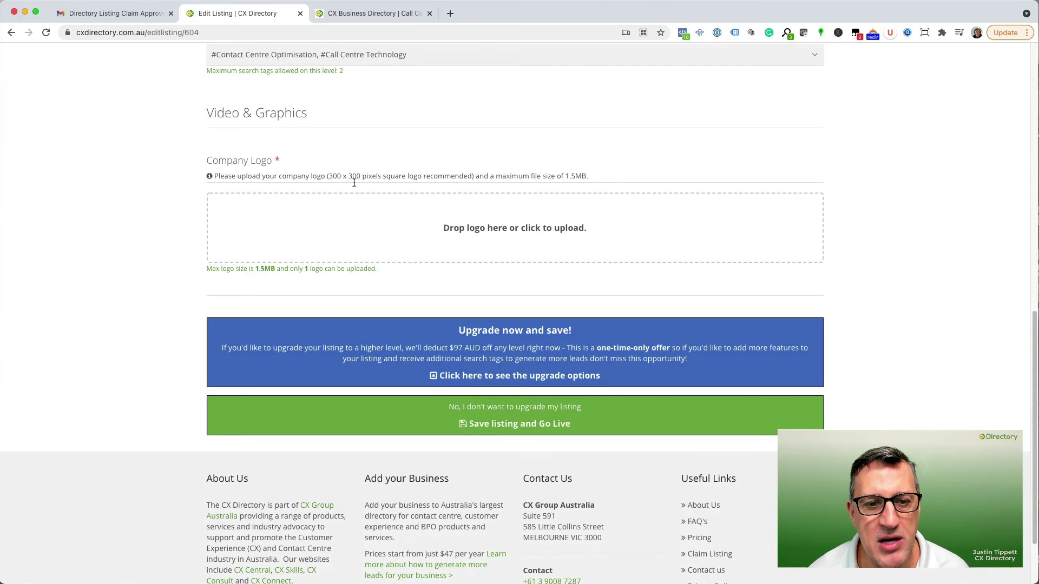
Upload Test Company Logo.jpg from the Test Items folder as the company logo.
scroll(422, 205, down, 1)
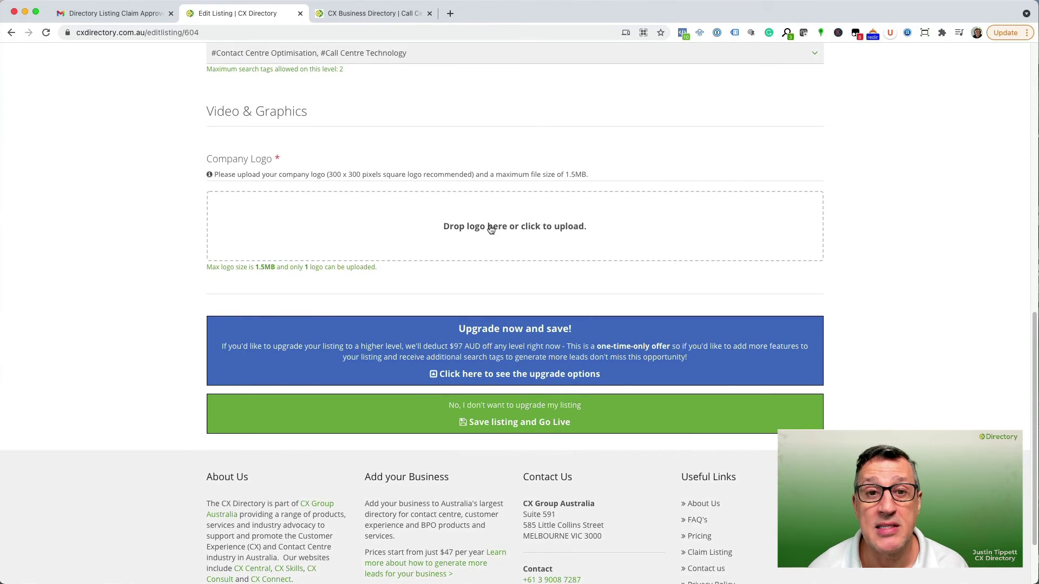
click(507, 230)
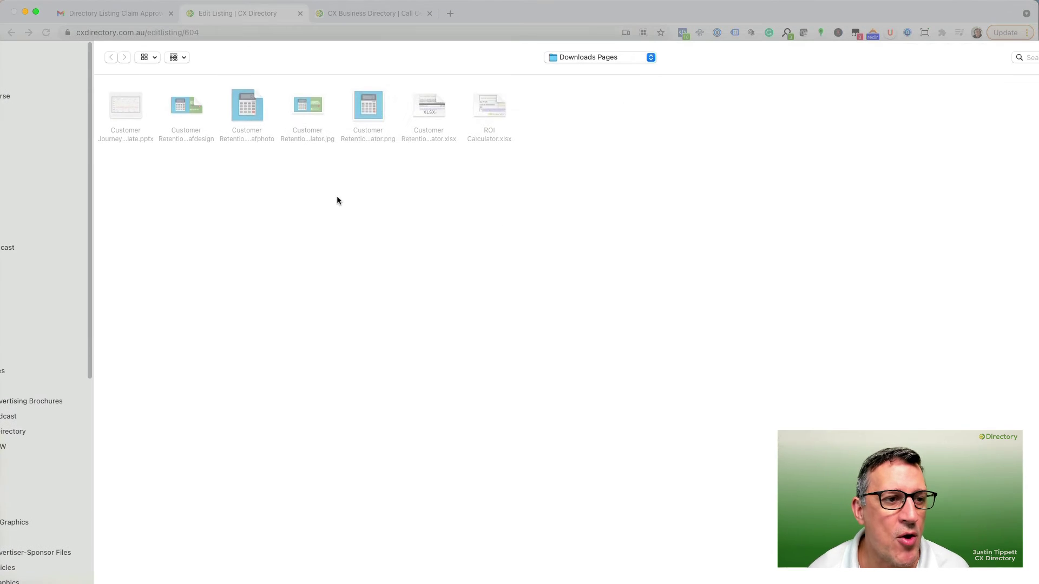
click(54, 80)
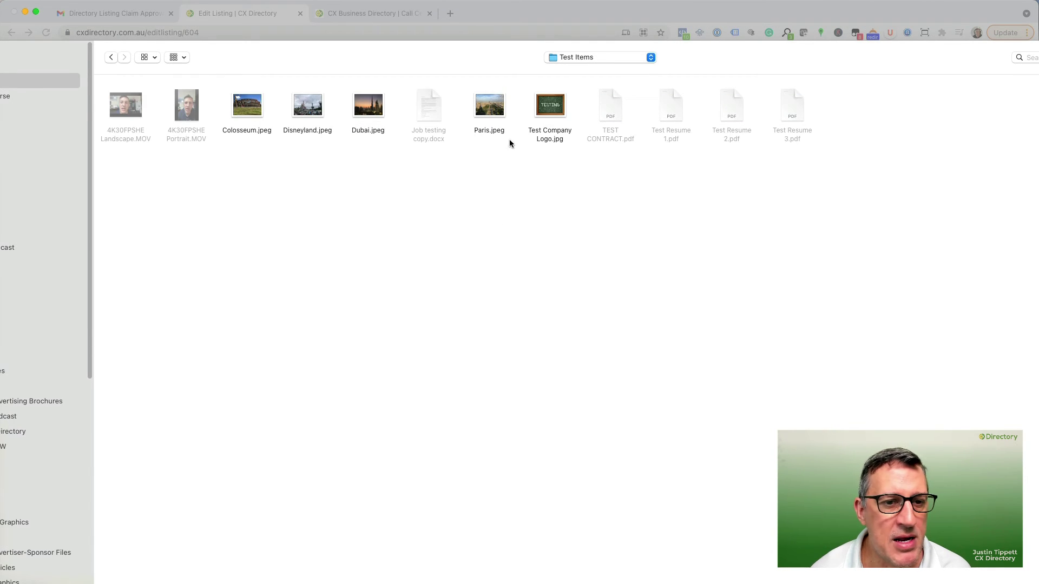
click(551, 108)
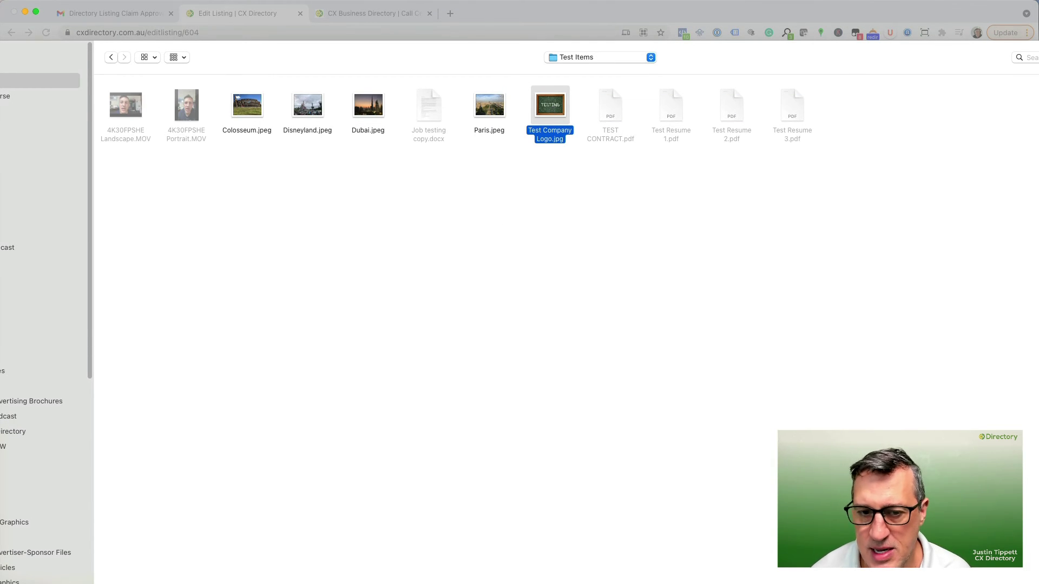
key(Return)
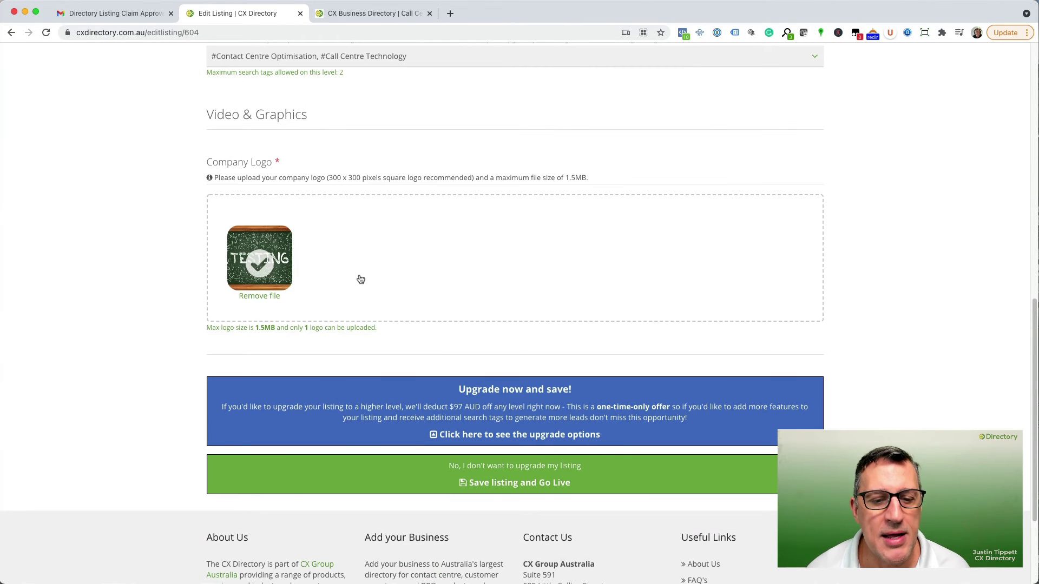
scroll(360, 279, down, 4)
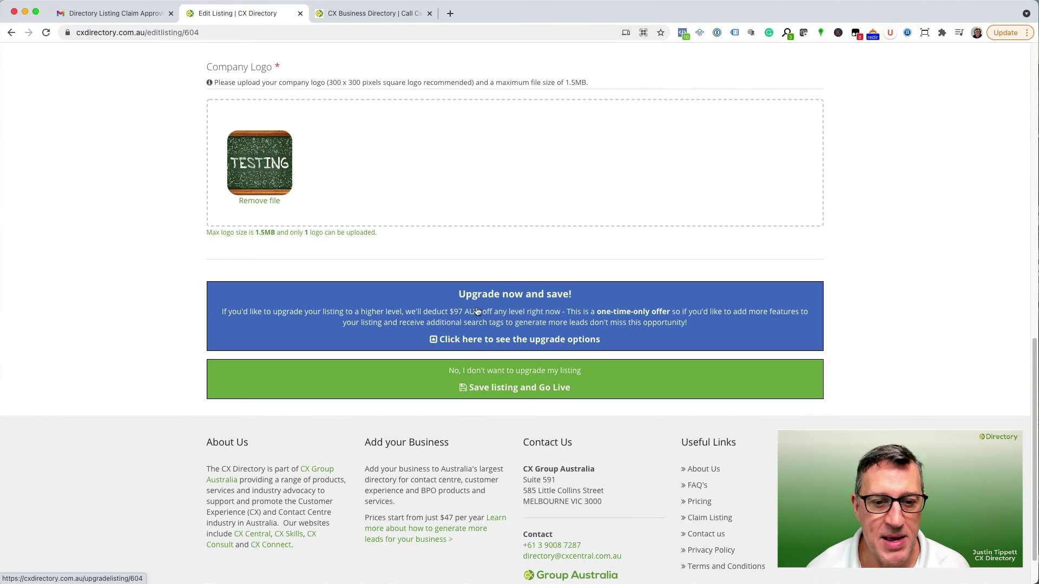
scroll(490, 311, down, 1)
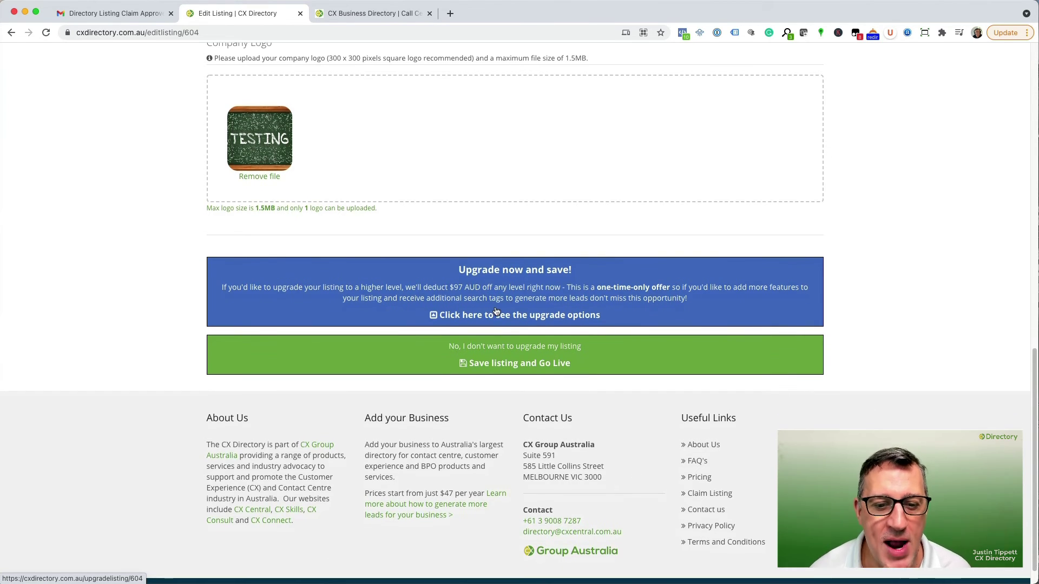
Save the listing so it goes live for 365 days, then show the public directory tab.
click(526, 358)
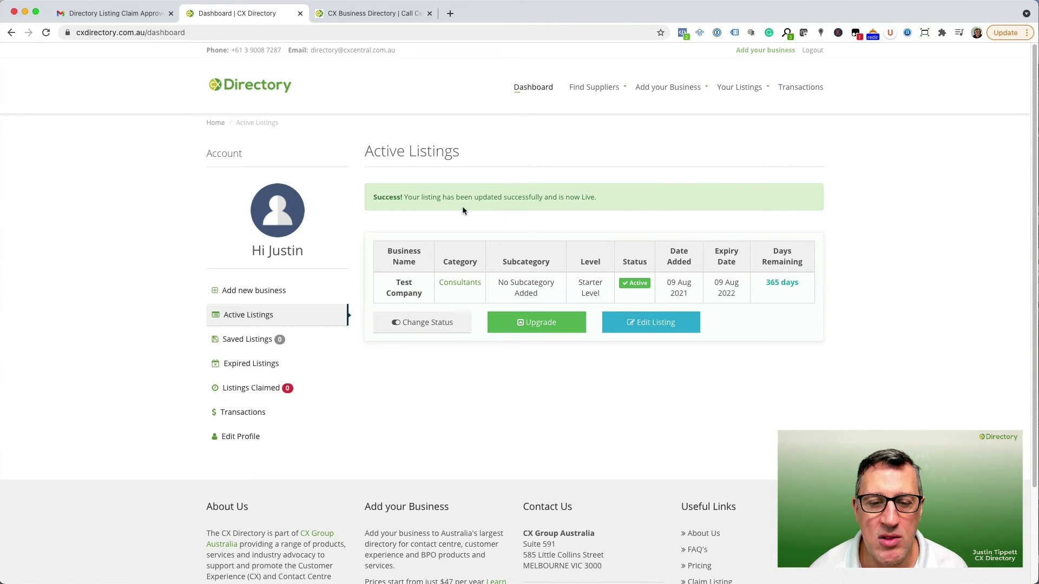
click(379, 15)
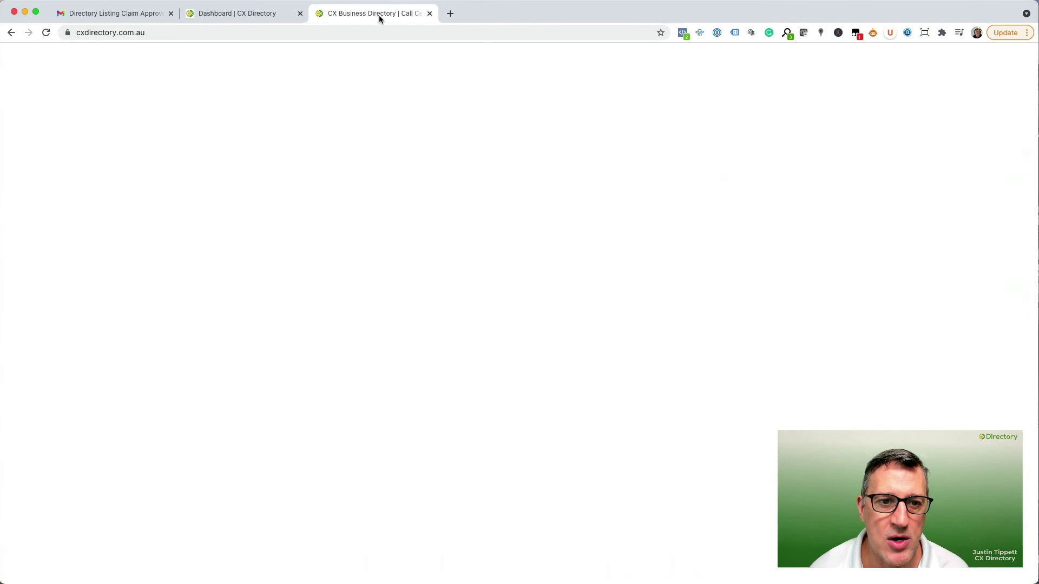
Go to Find Suppliers > Consultants and scroll to Test Company's live listing.
mouse_move(687, 89)
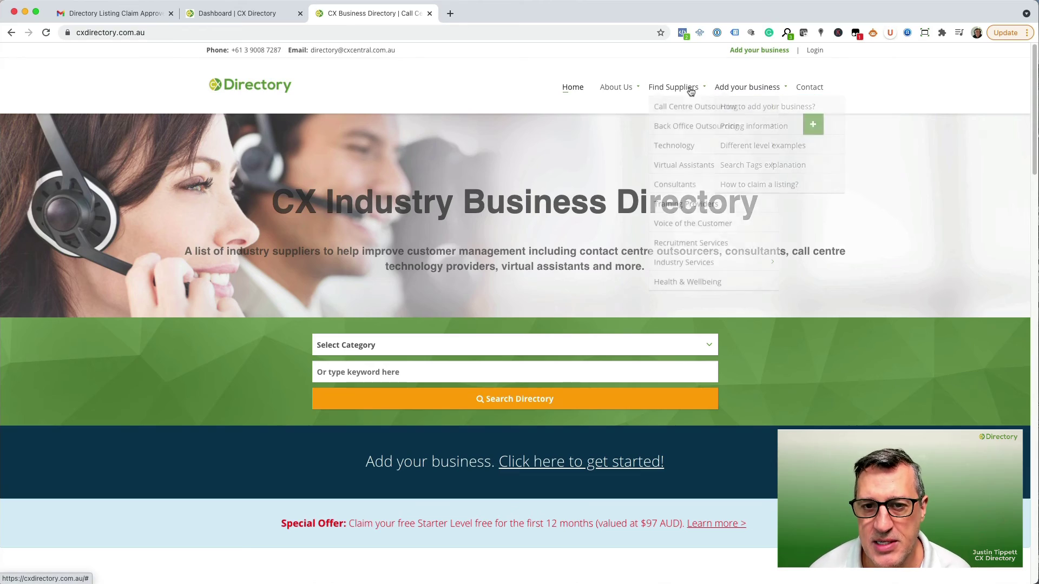
click(674, 185)
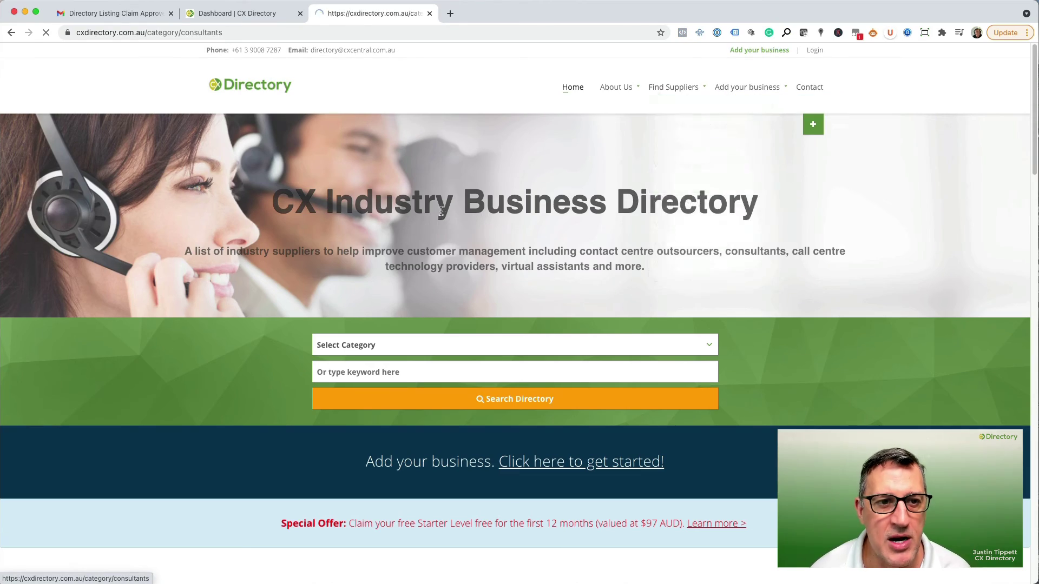
scroll(493, 301, down, 20)
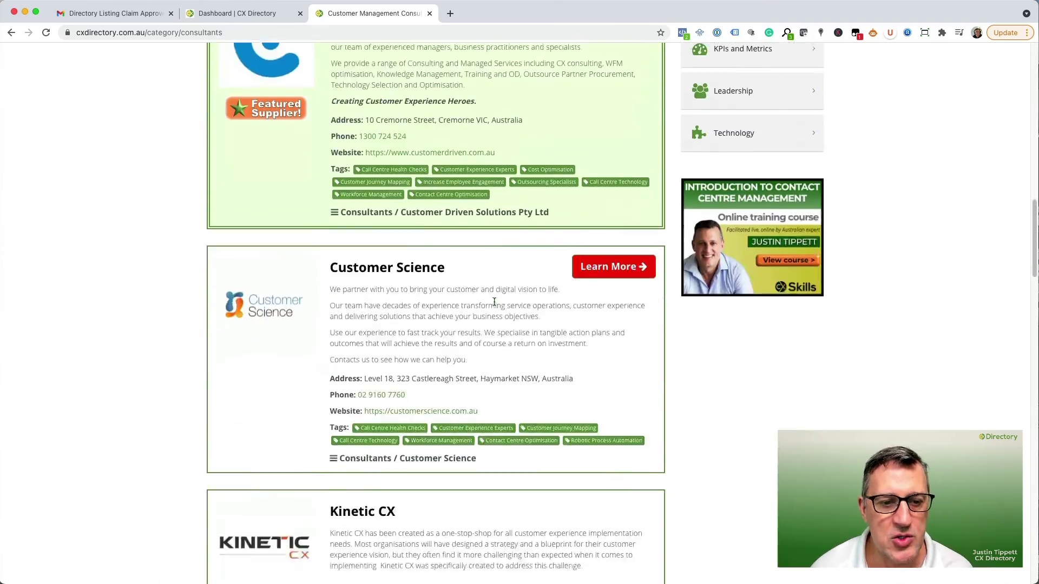
scroll(493, 306, down, 12)
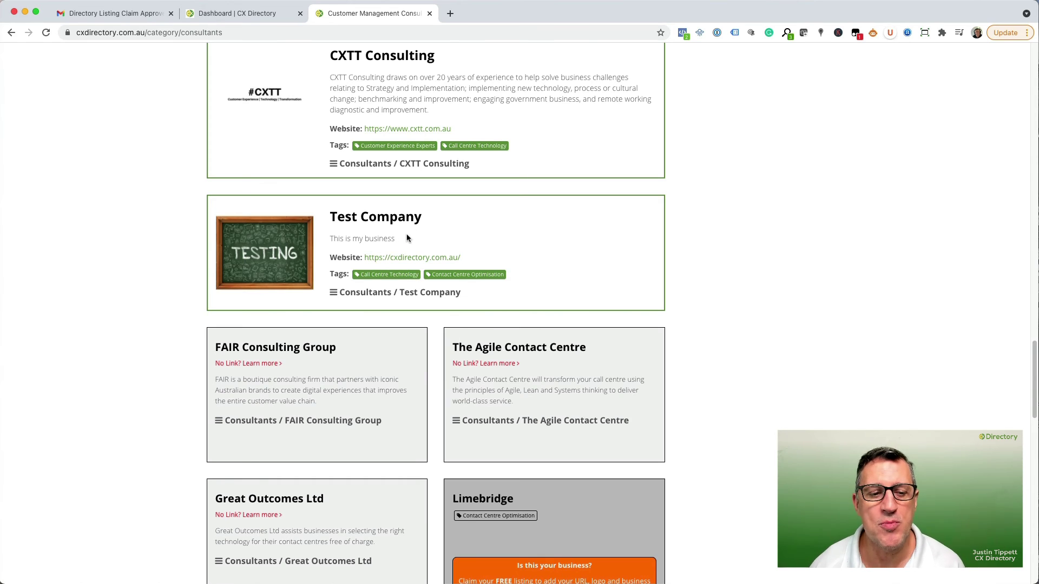
scroll(452, 261, down, 1)
scroll(780, 136, up, 20)
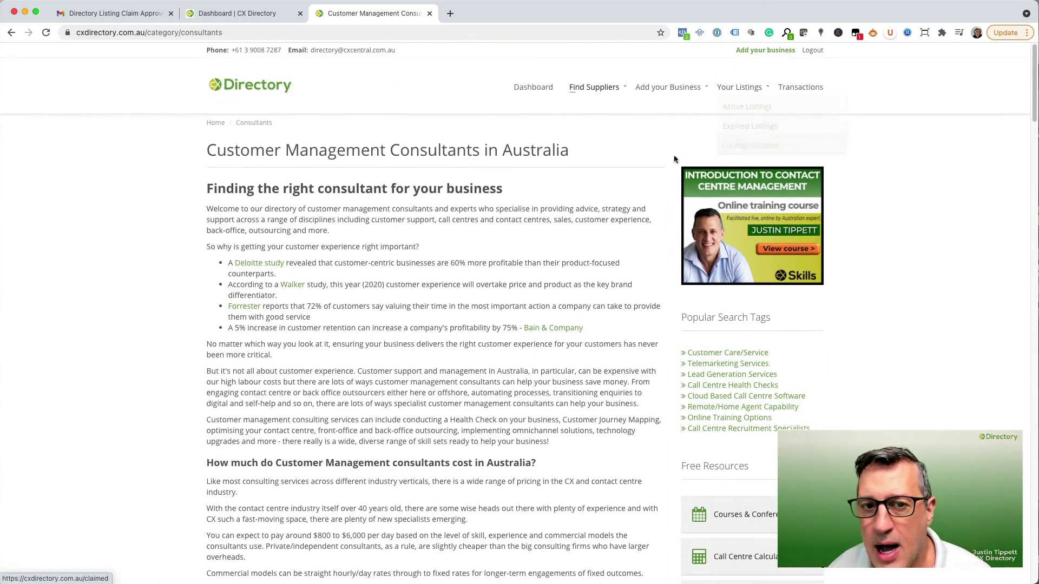
scroll(528, 225, down, 20)
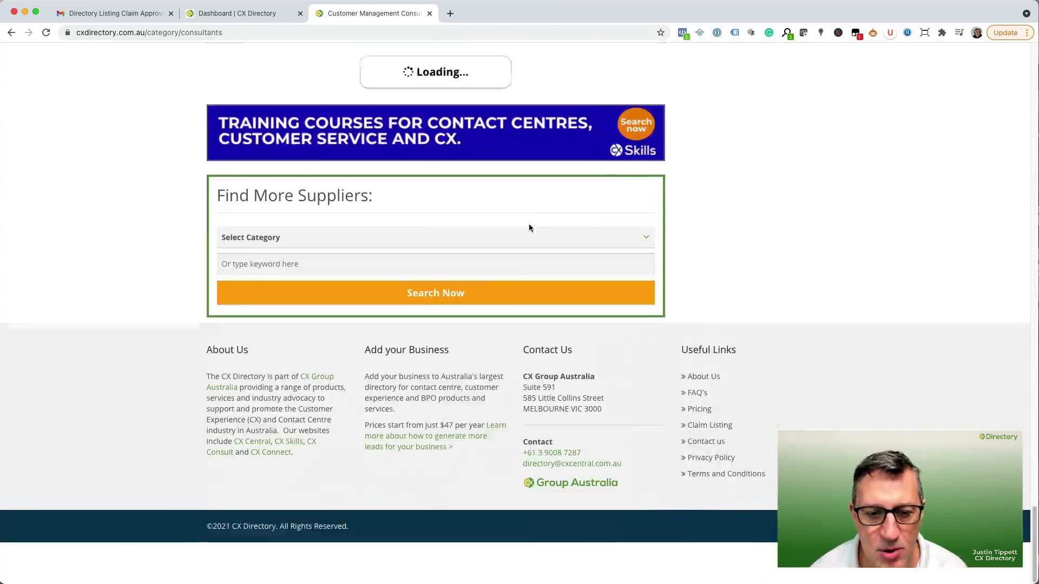
scroll(535, 357, down, 15)
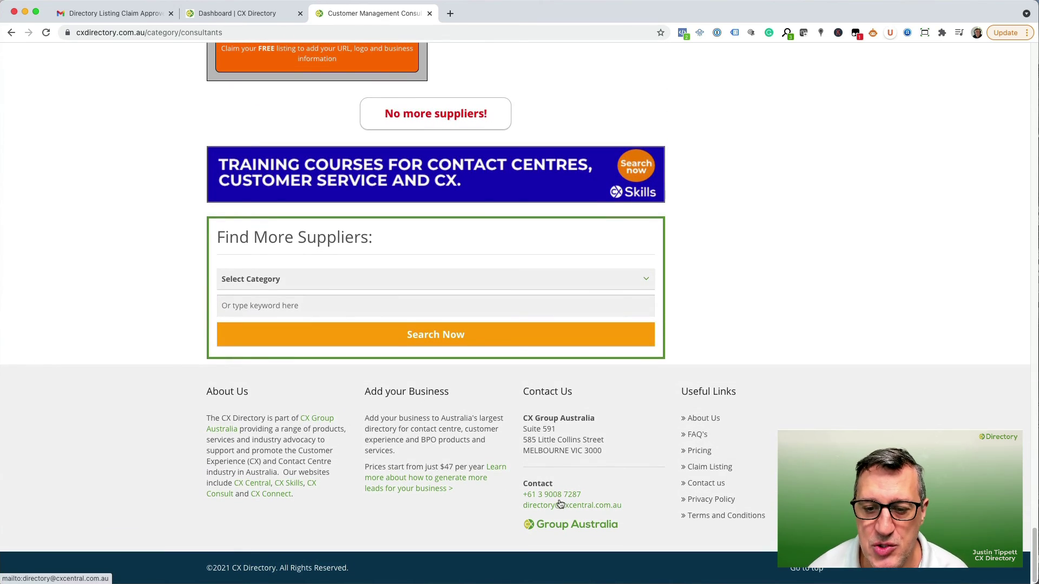
scroll(595, 458, up, 20)
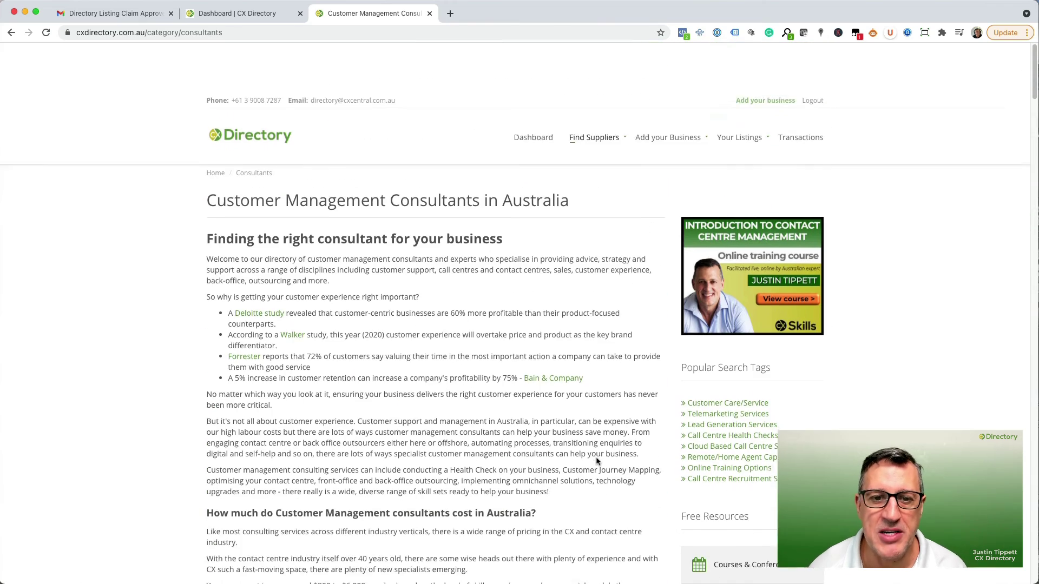